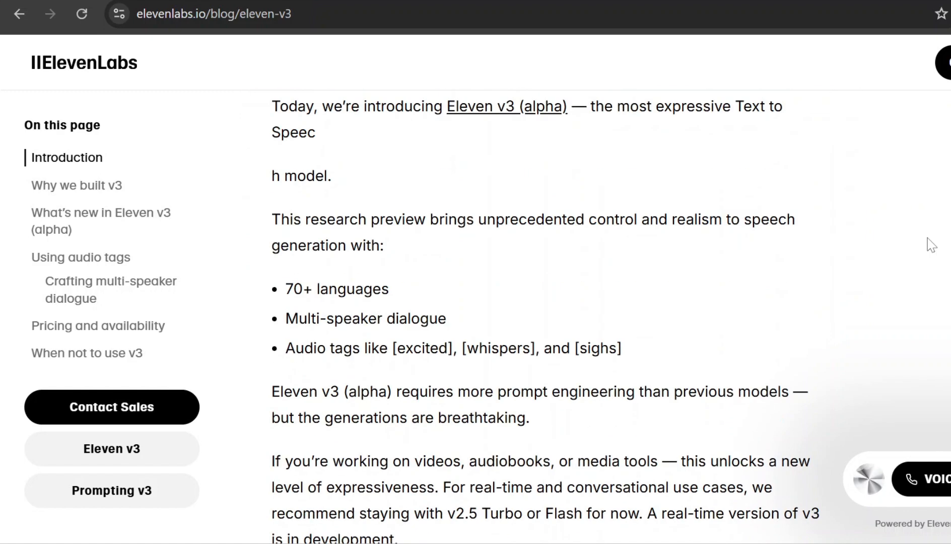
Look through the Eleven v3 blog announcement and open the football commentary sample under Hear v3 for yourself.
{"action": "scroll", "coordinate": [931, 246], "scroll_direction": "down", "scroll_amount": 20}
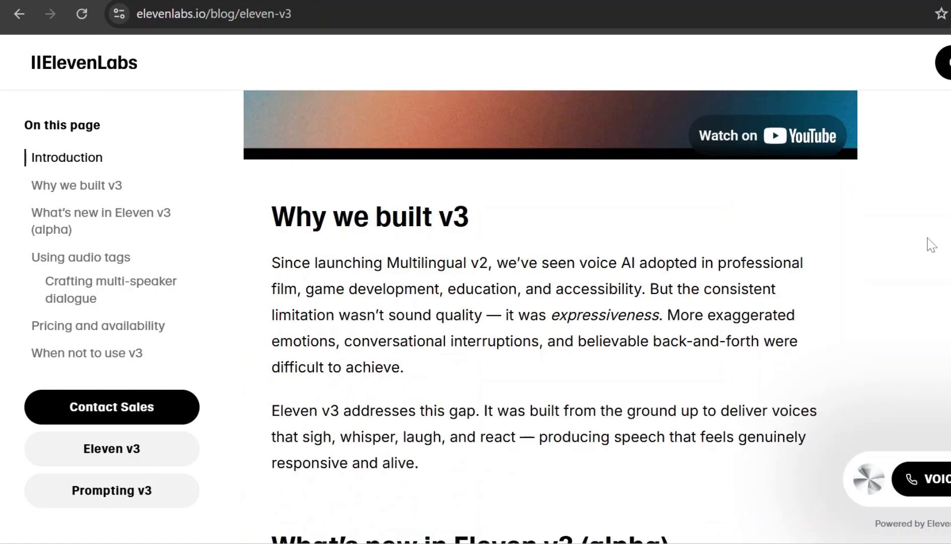
{"action": "scroll", "coordinate": [931, 245], "scroll_direction": "down", "scroll_amount": 1}
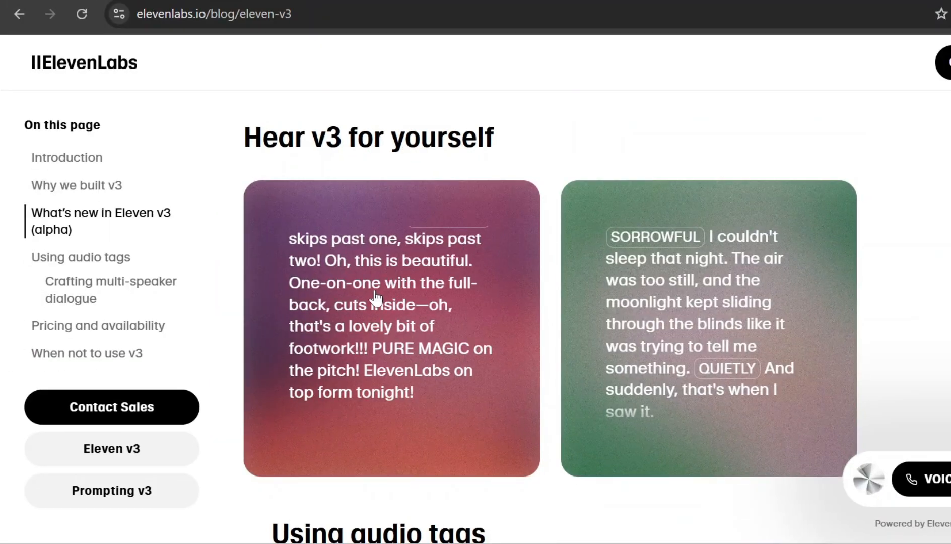
{"action": "left_click", "coordinate": [376, 298]}
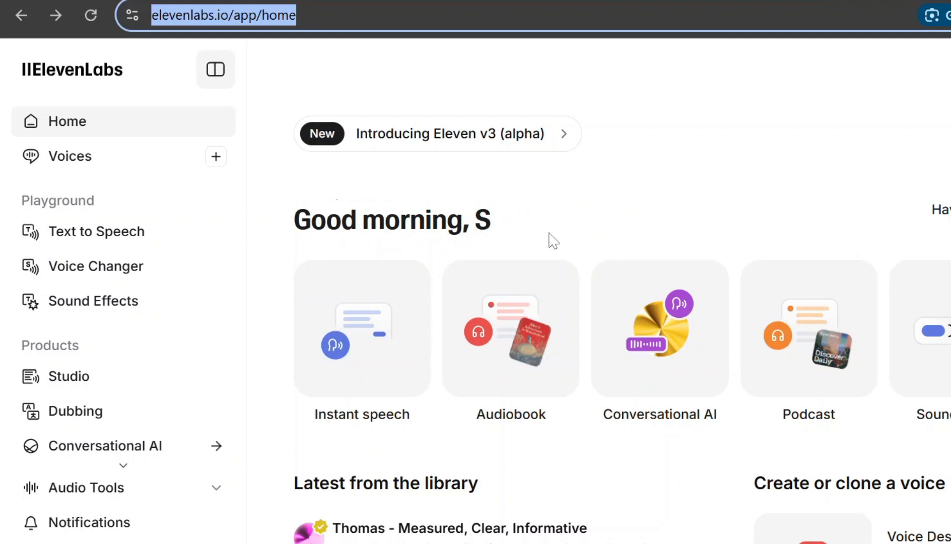
Open the ElevenLabs Text to Speech playground and select the Eleven v3 (alpha) model.
{"action": "left_click", "coordinate": [136, 235]}
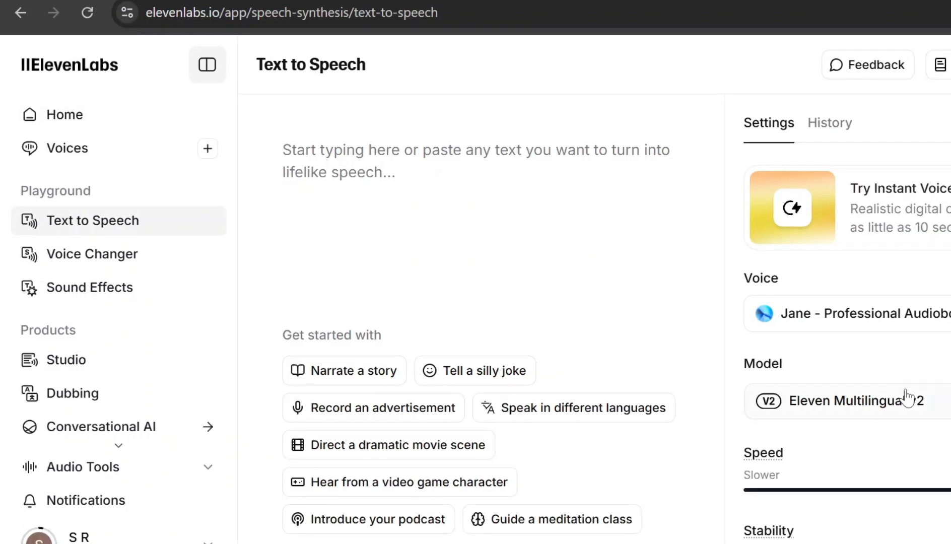
{"action": "left_click", "coordinate": [932, 402]}
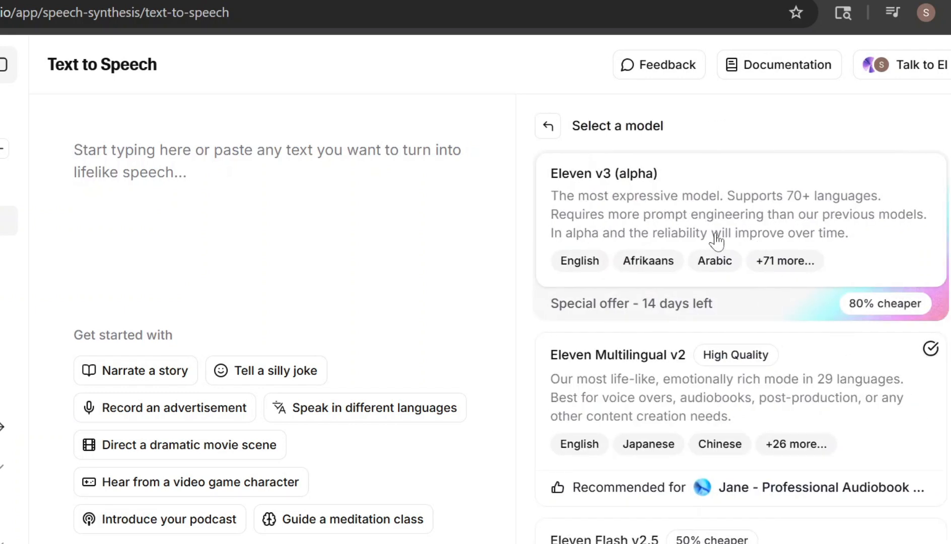
{"action": "left_click", "coordinate": [792, 220]}
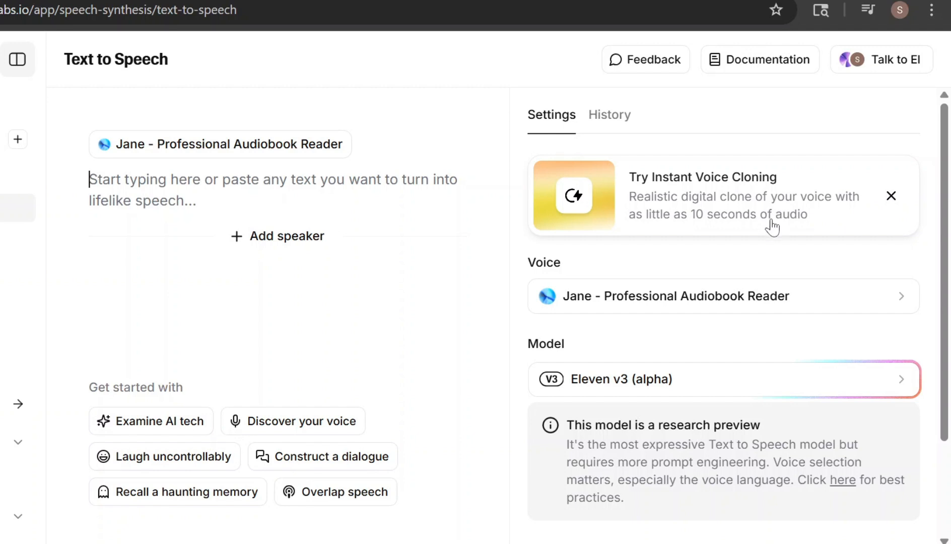
Choose the Blondie - Conversational voice from the best voices for v3 and adjust the Stability setting to Robust.
{"action": "left_click", "coordinate": [776, 309]}
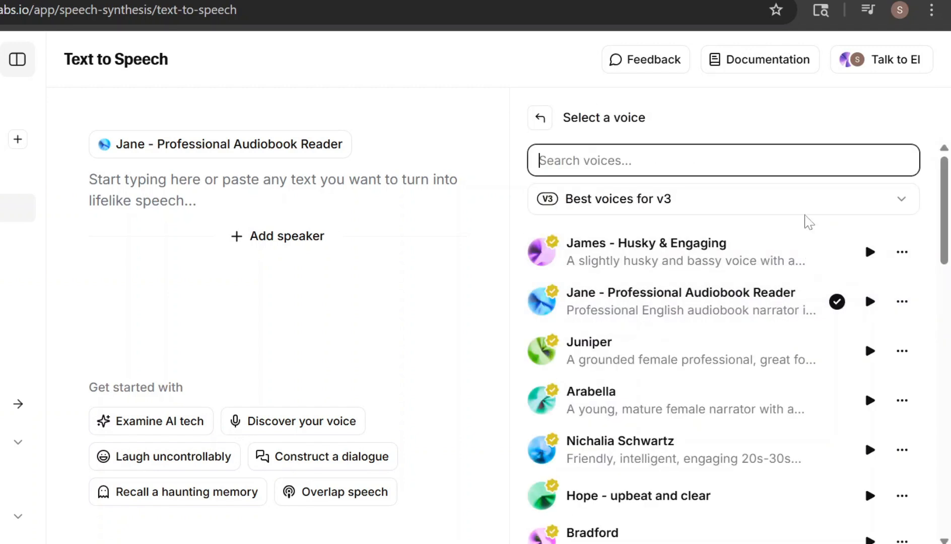
{"action": "left_click", "coordinate": [902, 199]}
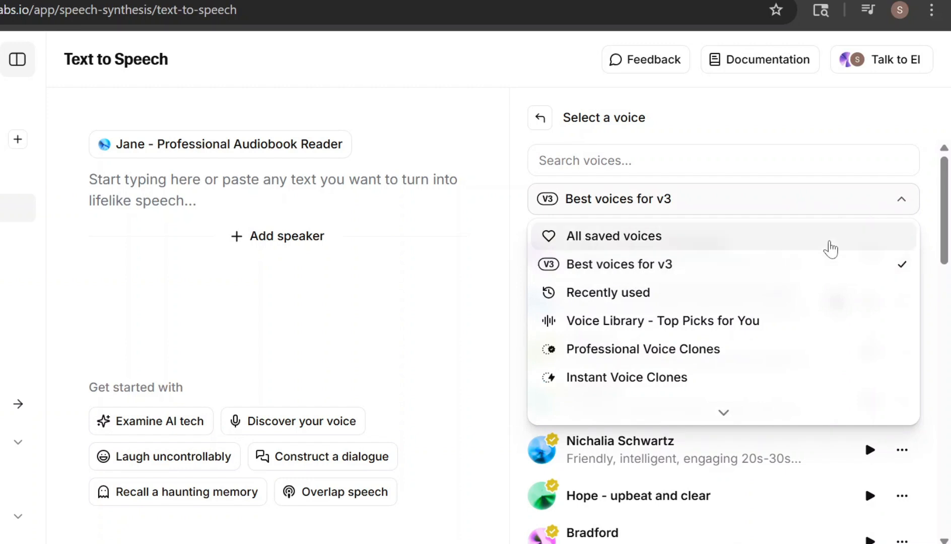
{"action": "left_click", "coordinate": [647, 267]}
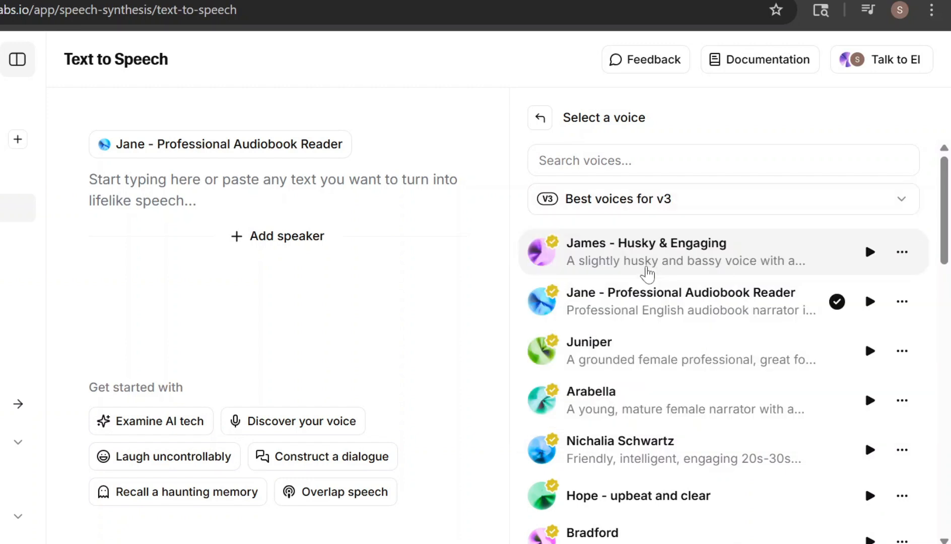
{"action": "scroll", "coordinate": [655, 352], "scroll_direction": "down", "scroll_amount": 10}
{"action": "left_click", "coordinate": [675, 443]}
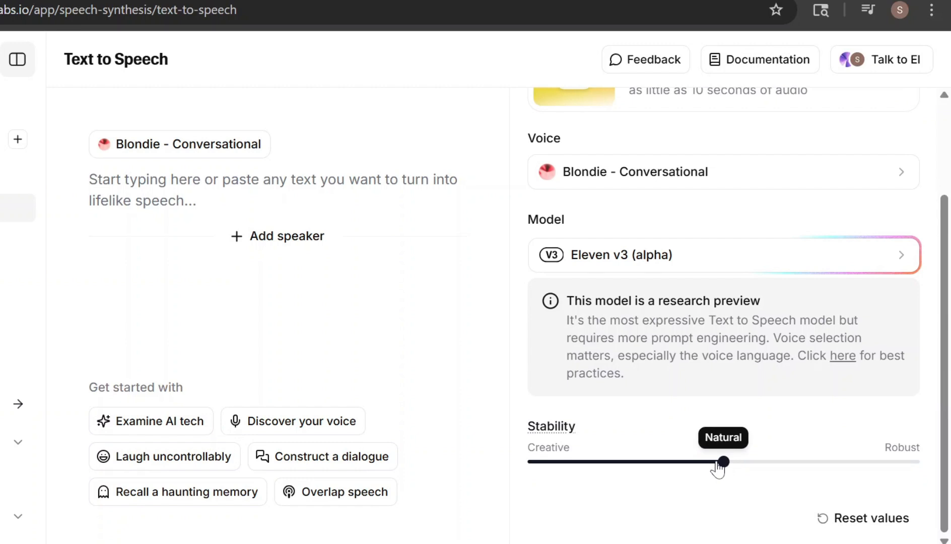
{"action": "left_click_drag", "start_coordinate": [720, 465], "coordinate": [893, 480]}
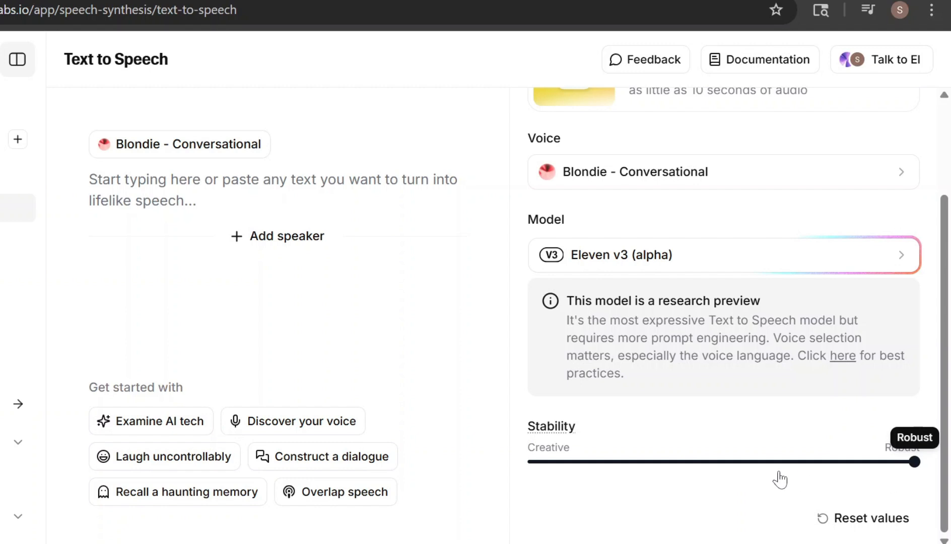
{"action": "left_click_drag", "start_coordinate": [779, 477], "coordinate": [747, 475]}
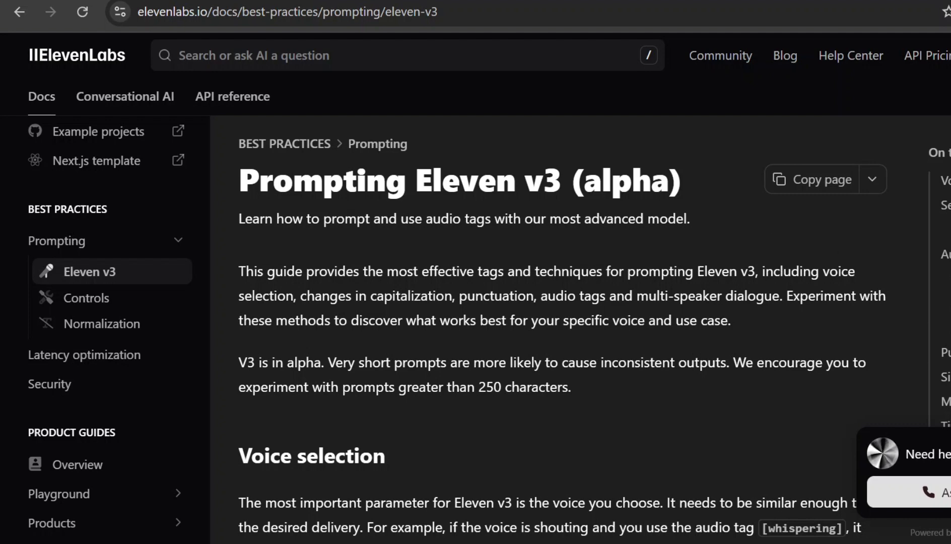
Read the introduction and voice selection advice in the Prompting Eleven v3 (alpha) documentation.
{"action": "scroll", "coordinate": [568, 332], "scroll_direction": "down", "scroll_amount": 2}
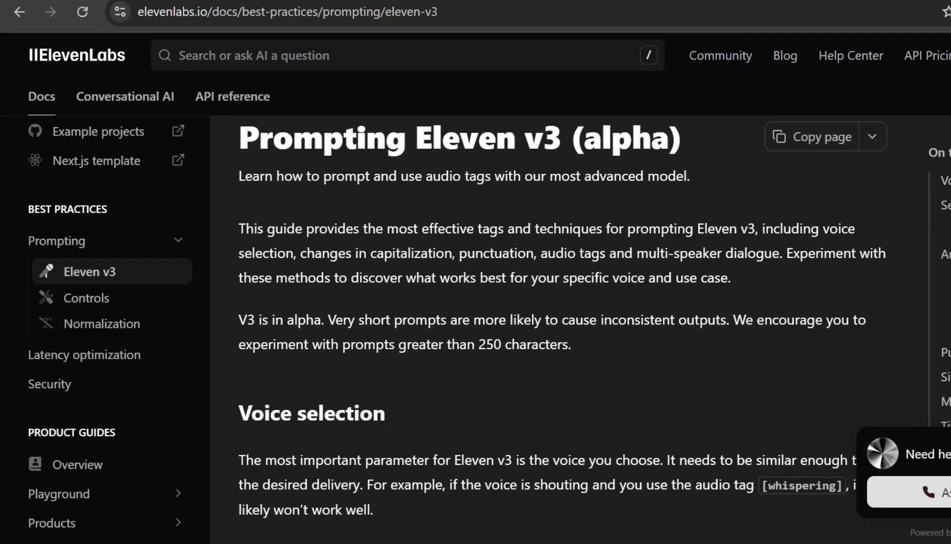
{"action": "scroll", "coordinate": [568, 333], "scroll_direction": "down", "scroll_amount": 5}
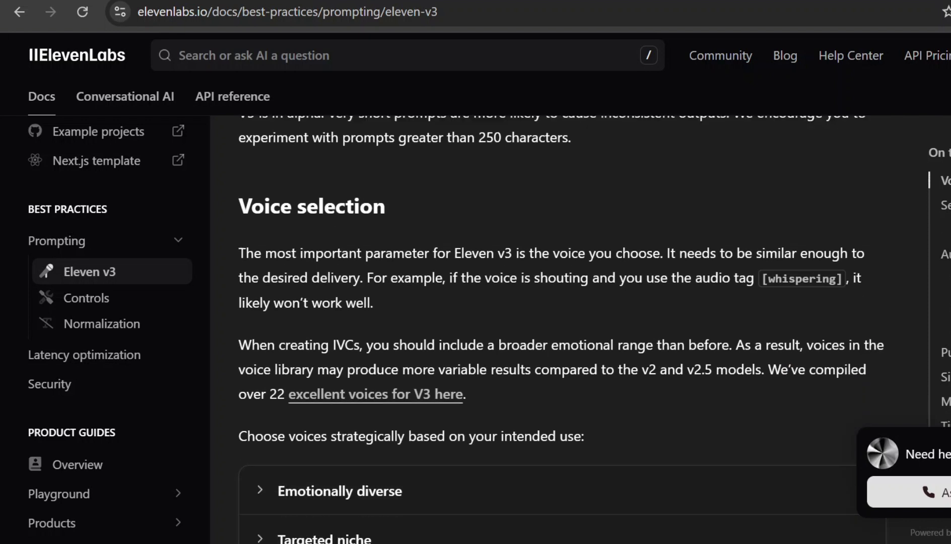
{"action": "scroll", "coordinate": [717, 215], "scroll_direction": "down", "scroll_amount": 1}
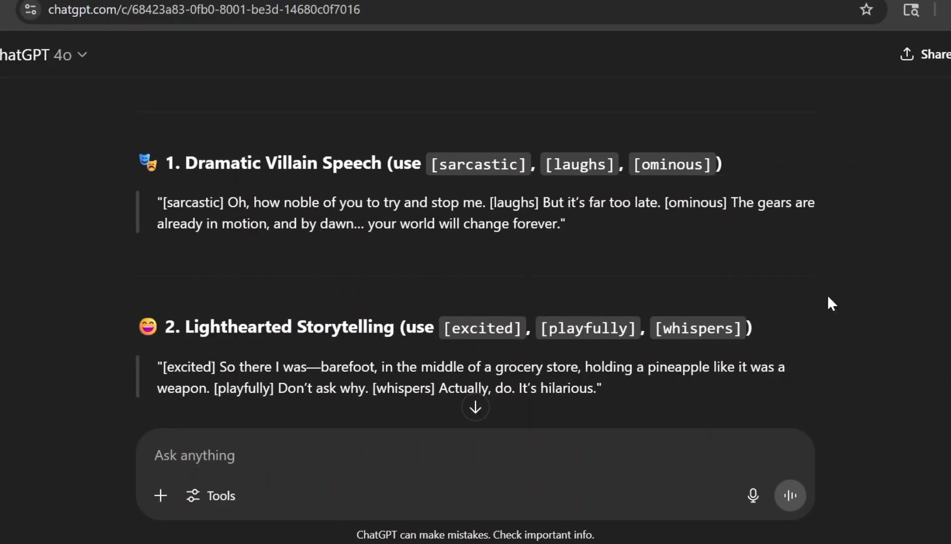
Switch to ChatGPT and review the sample scripts with audio tags, from the villain speech to the sci-fi broadcast.
{"action": "scroll", "coordinate": [827, 295], "scroll_direction": "down", "scroll_amount": 4}
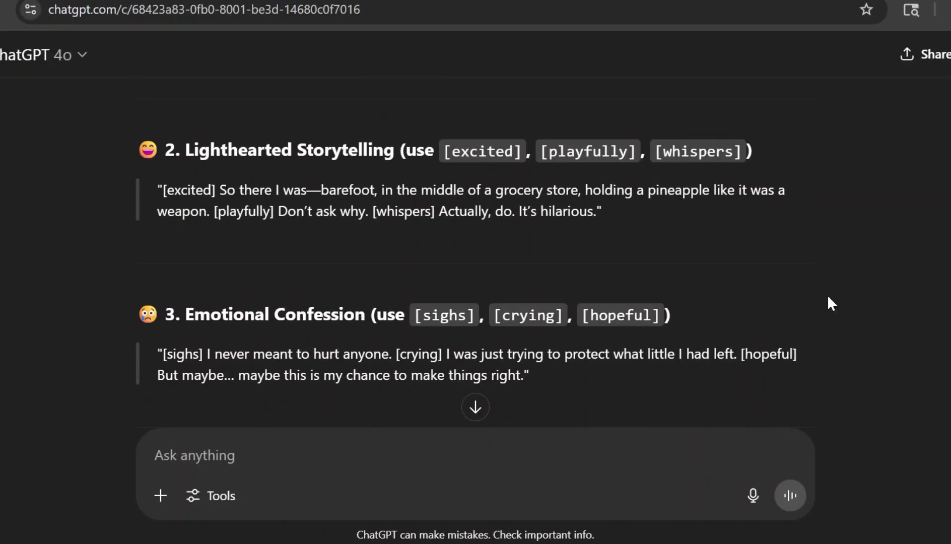
{"action": "scroll", "coordinate": [827, 295], "scroll_direction": "down", "scroll_amount": 4}
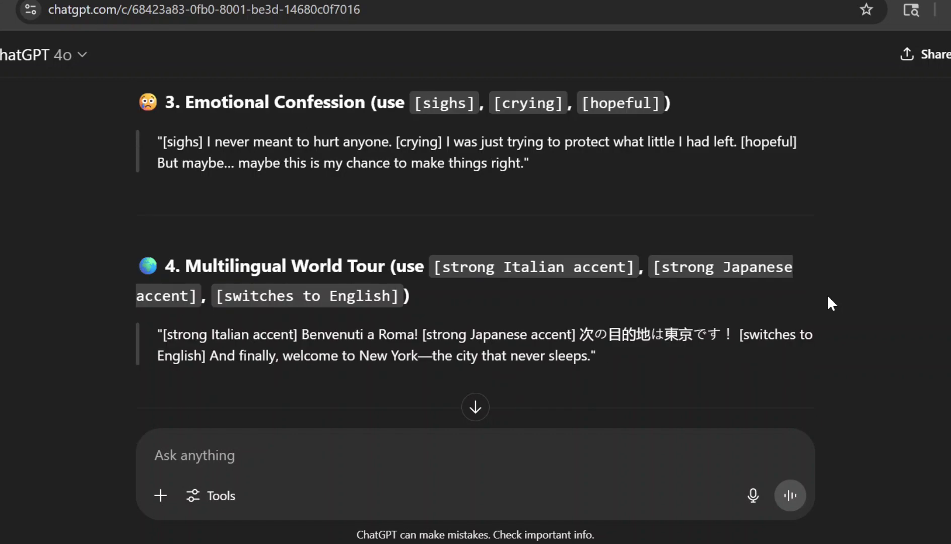
{"action": "scroll", "coordinate": [828, 297], "scroll_direction": "down", "scroll_amount": 5}
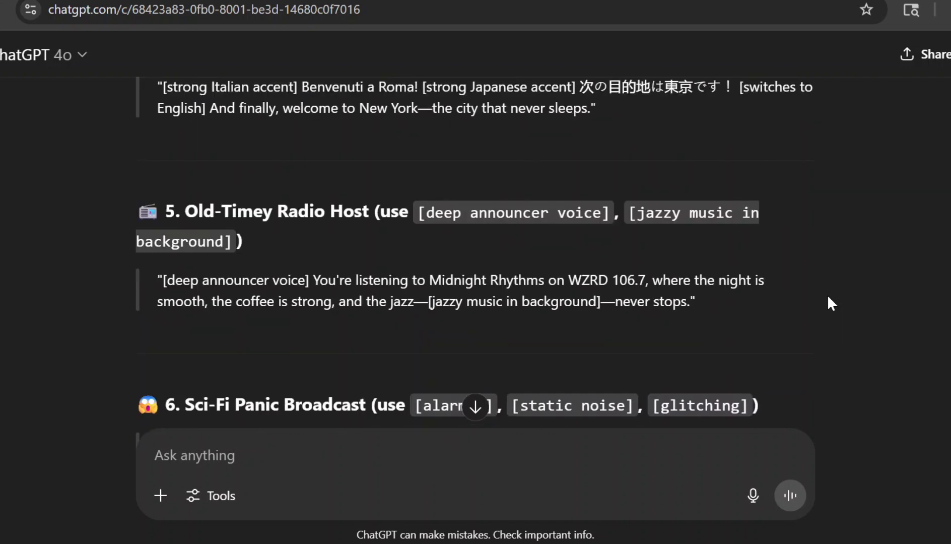
{"action": "scroll", "coordinate": [827, 295], "scroll_direction": "down", "scroll_amount": 2}
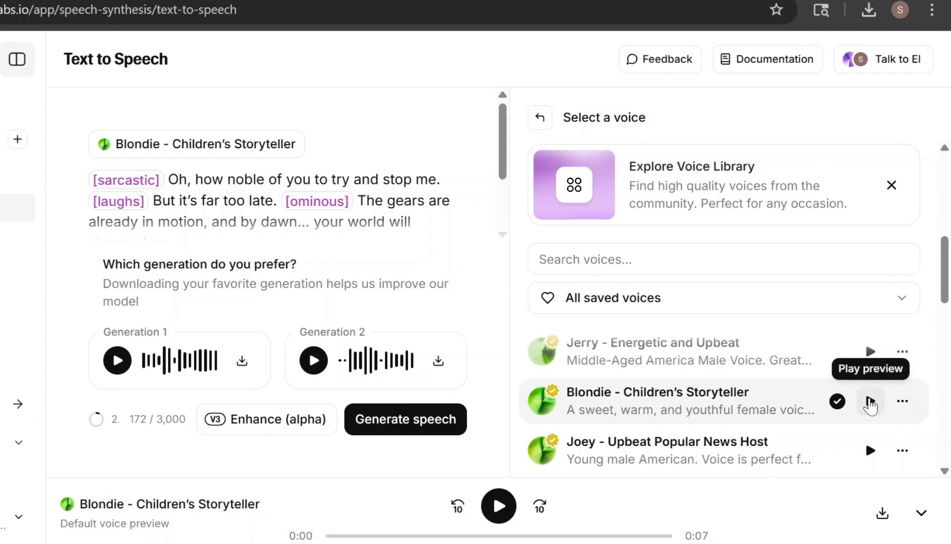
Generate the [sarcastic] villain speech in Text to Speech with the Blondie - Children's Storyteller voice and listen to both generations.
{"action": "left_click", "coordinate": [870, 402]}
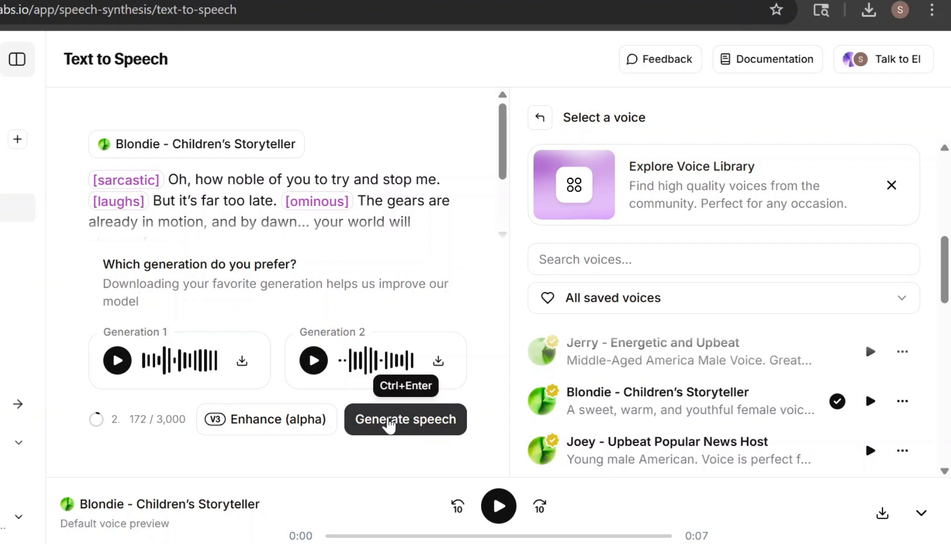
{"action": "left_click", "coordinate": [389, 426]}
{"action": "left_click", "coordinate": [388, 424]}
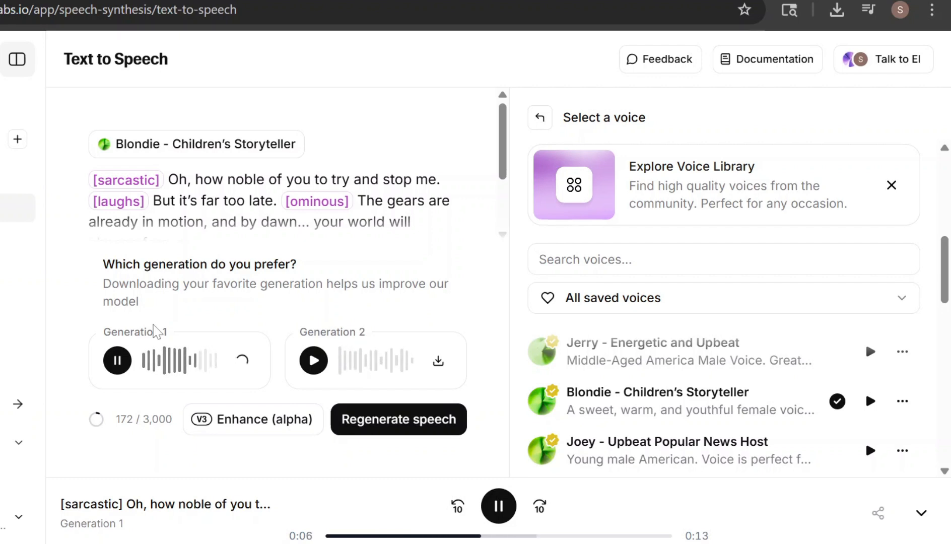
{"action": "left_click", "coordinate": [121, 358]}
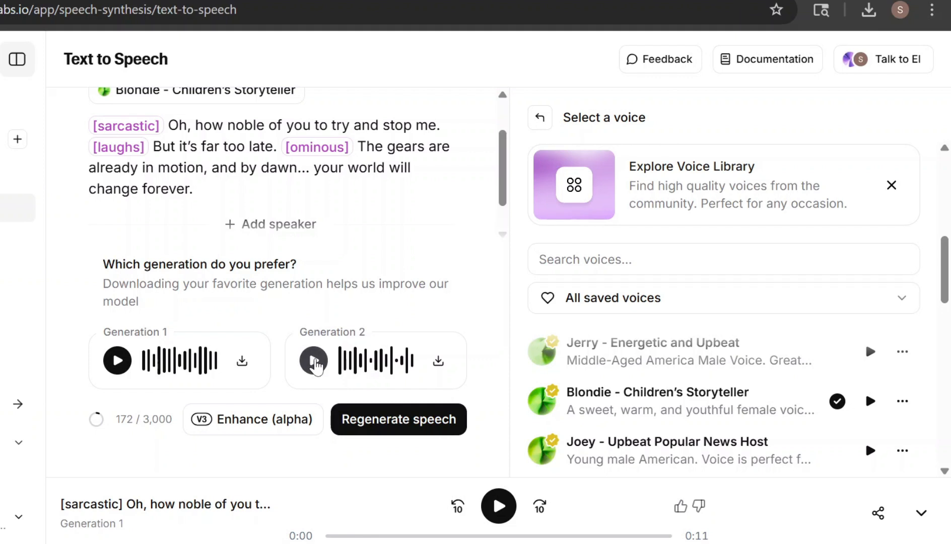
{"action": "left_click", "coordinate": [313, 360]}
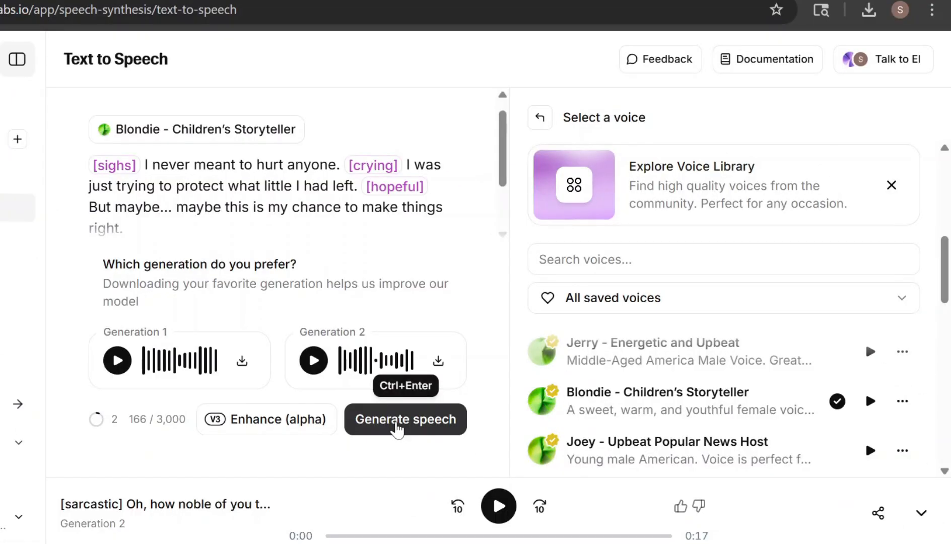
Generate speech from the [sighs] confession script, compare both generations and download Generation 1.
{"action": "left_click", "coordinate": [397, 428]}
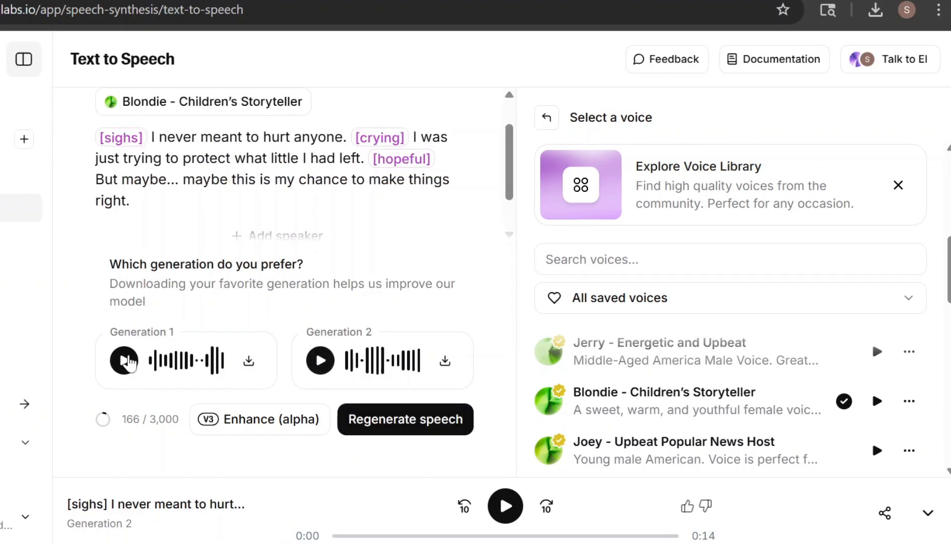
{"action": "left_click", "coordinate": [130, 360]}
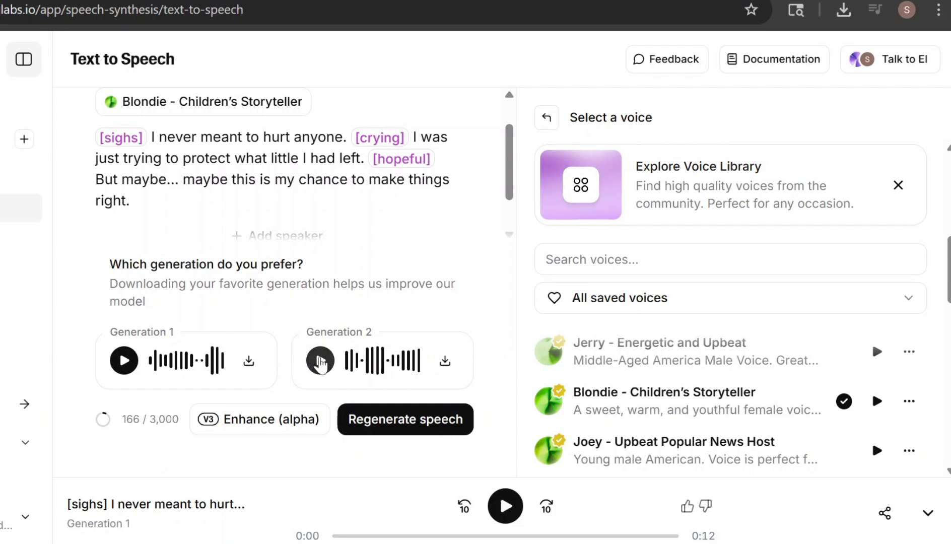
{"action": "left_click", "coordinate": [320, 360]}
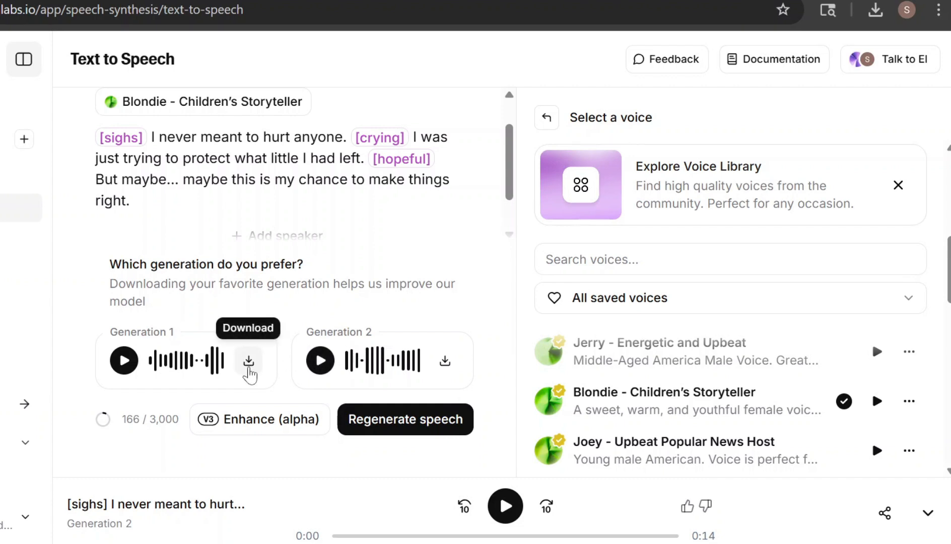
{"action": "left_click", "coordinate": [247, 368]}
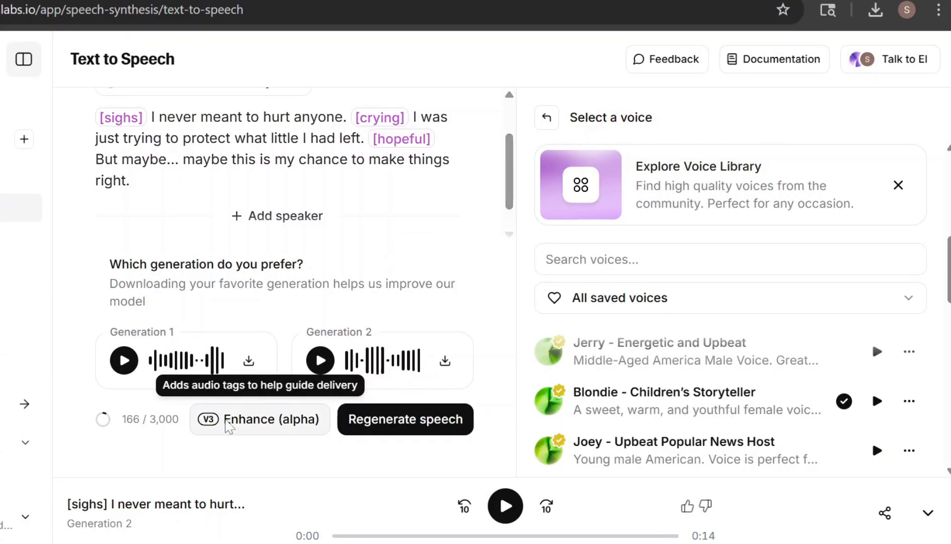
Try Enhance (alpha) on the confession script to add audio tags, and undo the suggested changes.
{"action": "left_click", "coordinate": [227, 423]}
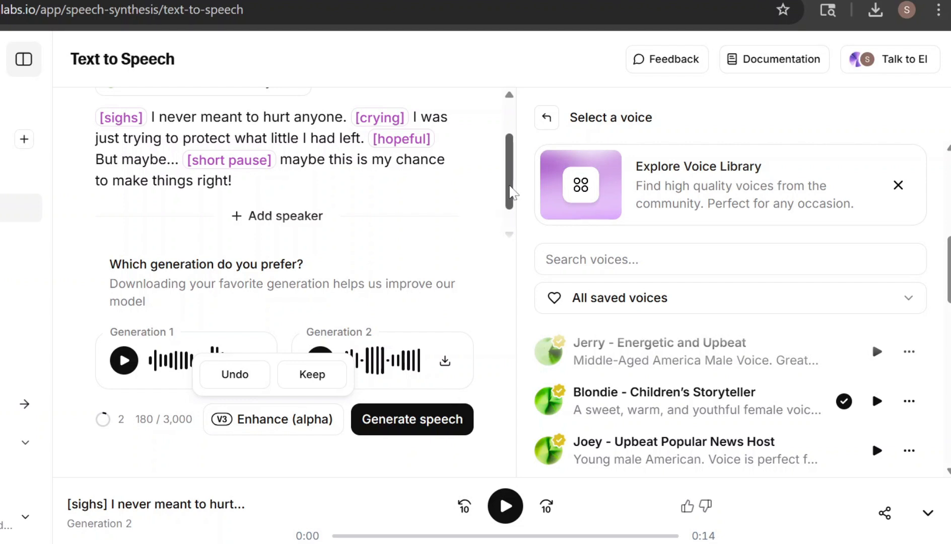
{"action": "scroll", "coordinate": [509, 191], "scroll_direction": "up", "scroll_amount": 1}
{"action": "left_click_drag", "start_coordinate": [511, 189], "coordinate": [509, 214]}
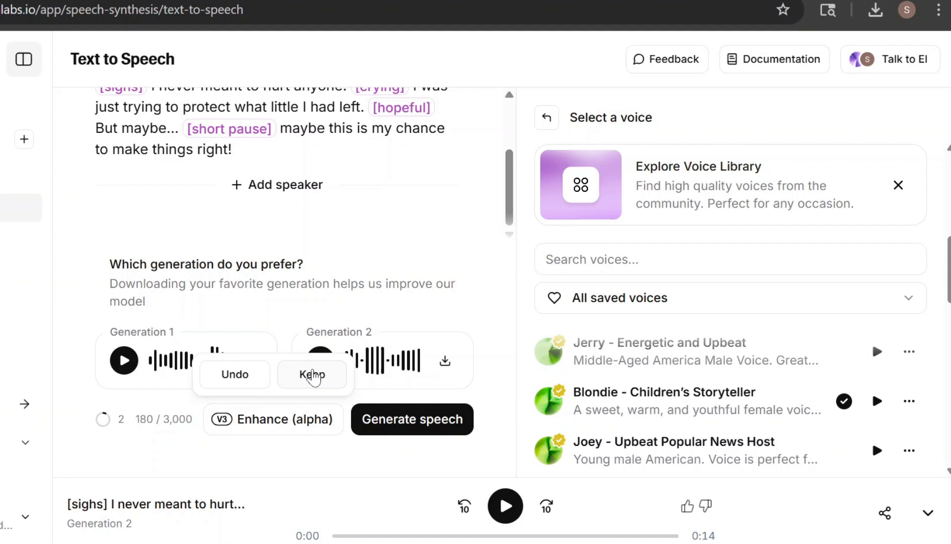
{"action": "left_click", "coordinate": [247, 376]}
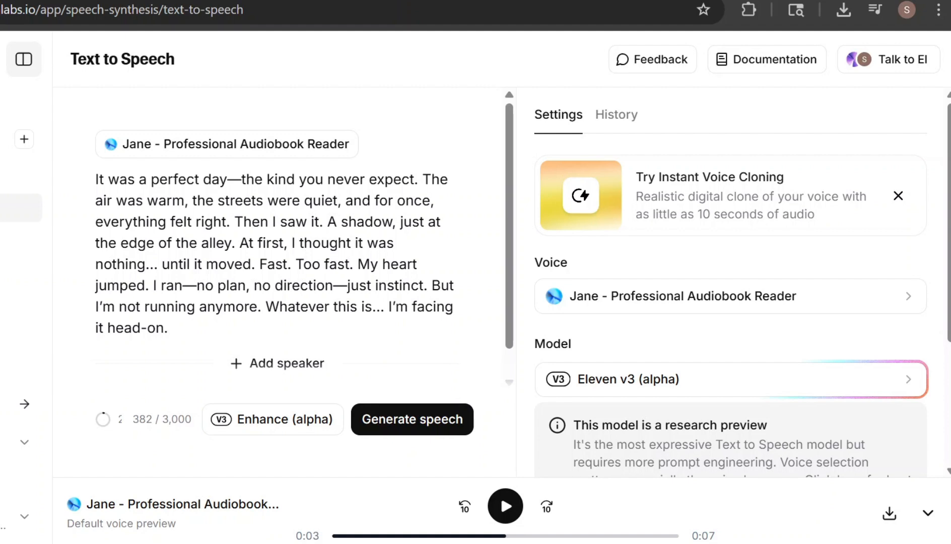
Generate the untagged "It was a perfect day" story with the Jane - Professional Audiobook Reader voice and listen to Generation 1.
{"action": "left_click", "coordinate": [430, 419]}
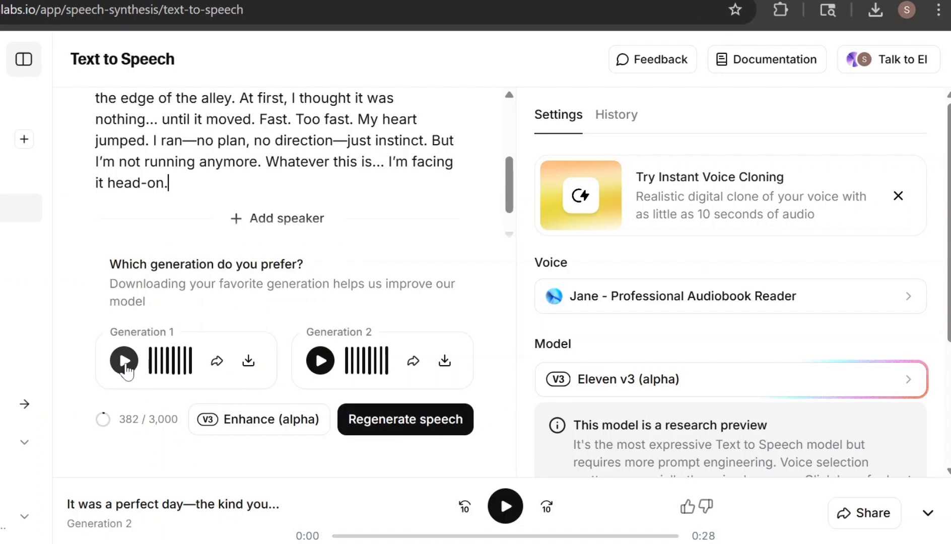
{"action": "left_click", "coordinate": [125, 365]}
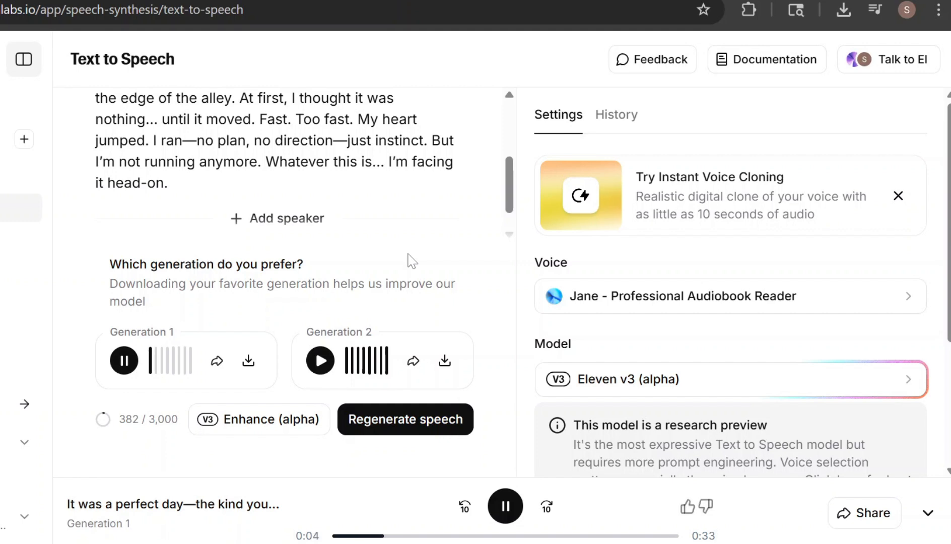
{"action": "left_click", "coordinate": [516, 187]}
{"action": "scroll", "coordinate": [521, 182], "scroll_direction": "up", "scroll_amount": 1}
{"action": "scroll", "coordinate": [519, 183], "scroll_direction": "down", "scroll_amount": 1}
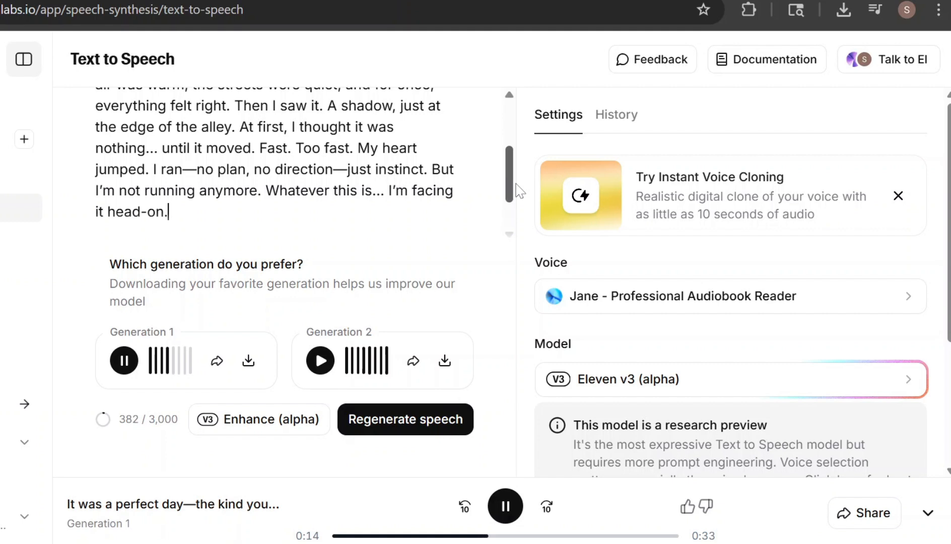
{"action": "scroll", "coordinate": [519, 191], "scroll_direction": "down", "scroll_amount": 1}
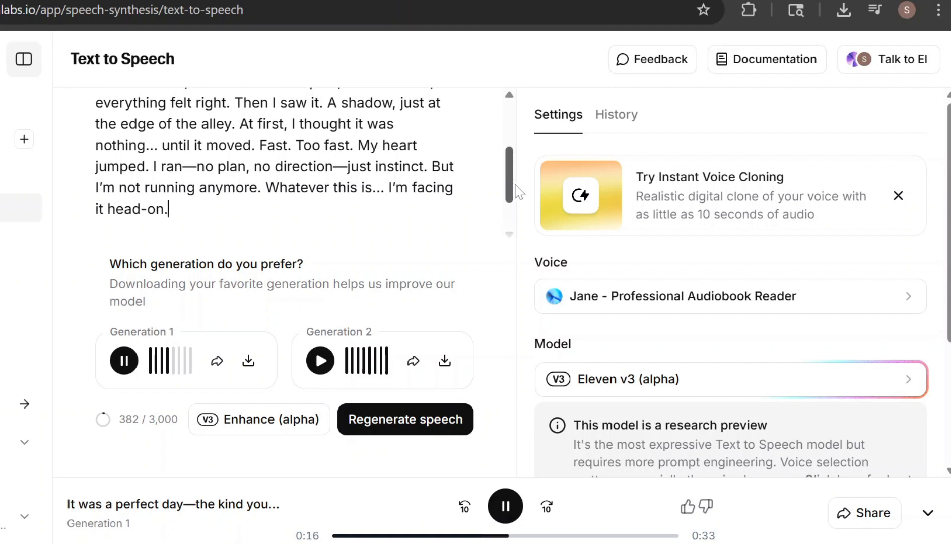
{"action": "scroll", "coordinate": [519, 192], "scroll_direction": "down", "scroll_amount": 1}
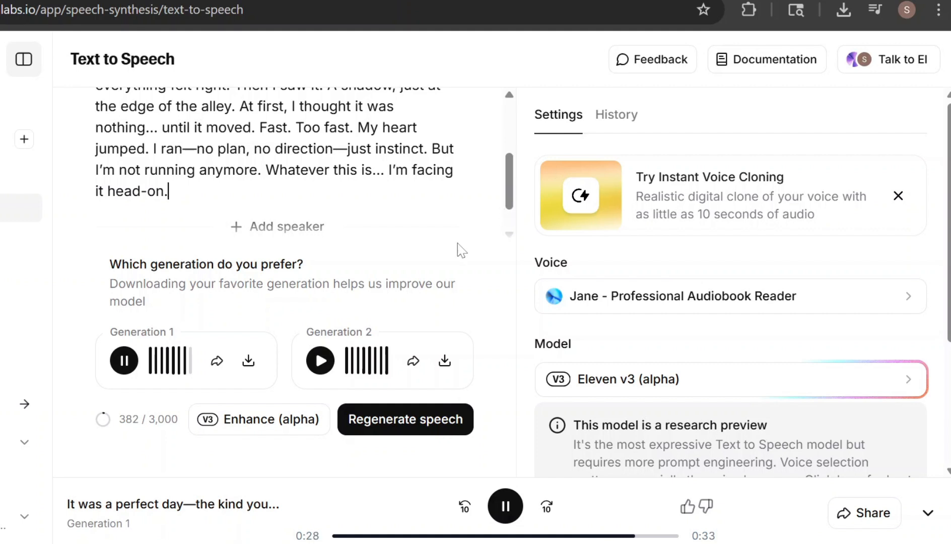
Play Generation 2 of the Jane narration, and generate and compare the same story with the James - Husky & Engaging voice.
{"action": "left_click", "coordinate": [321, 360]}
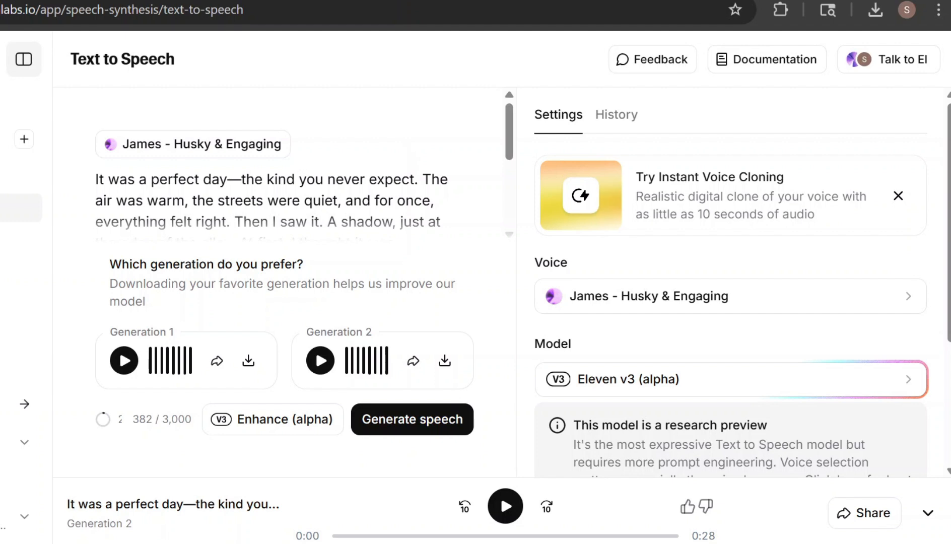
{"action": "left_click", "coordinate": [387, 440]}
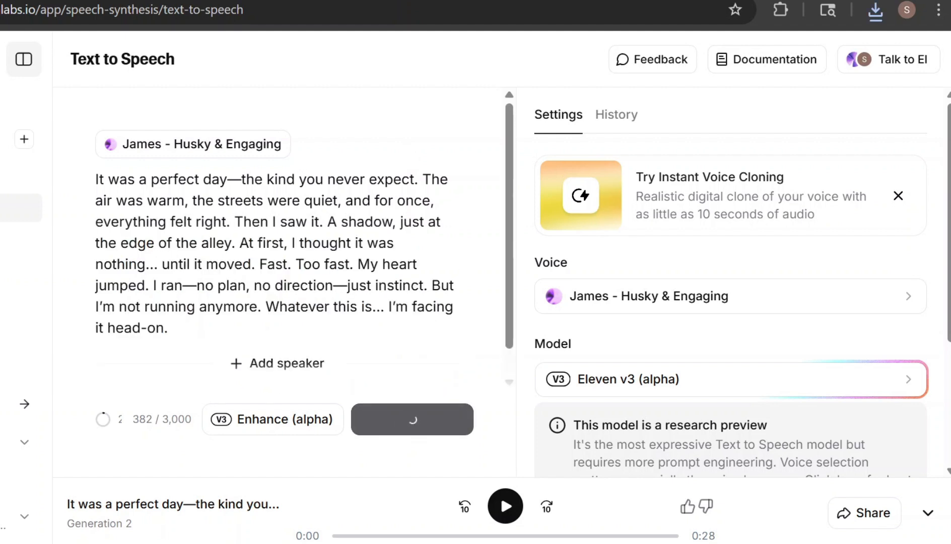
{"action": "left_click", "coordinate": [124, 361]}
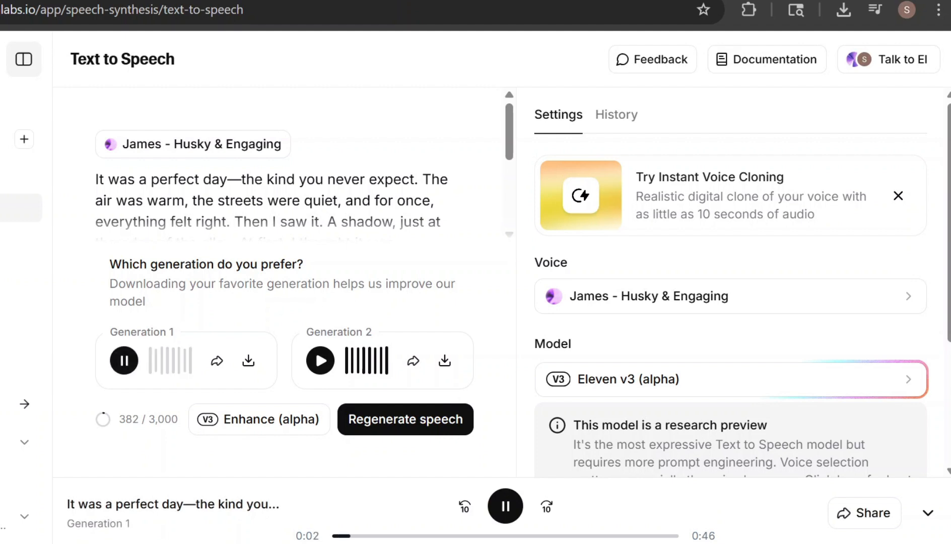
{"action": "left_click_drag", "start_coordinate": [507, 151], "coordinate": [509, 192]}
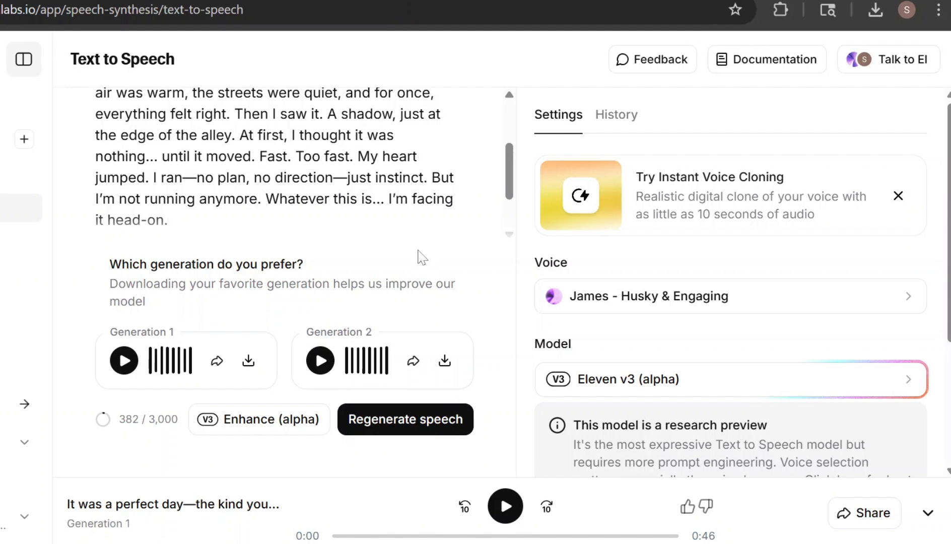
{"action": "left_click", "coordinate": [321, 360]}
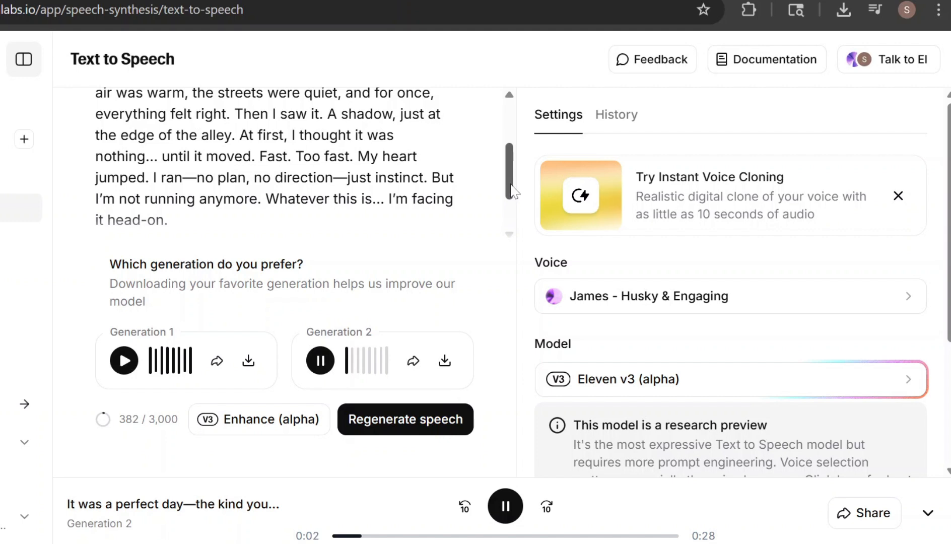
{"action": "mouse_move", "coordinate": [512, 192]}
{"action": "left_mouse_down"}
{"action": "mouse_move", "coordinate": [513, 170]}
{"action": "mouse_move", "coordinate": [518, 189]}
{"action": "left_mouse_up"}
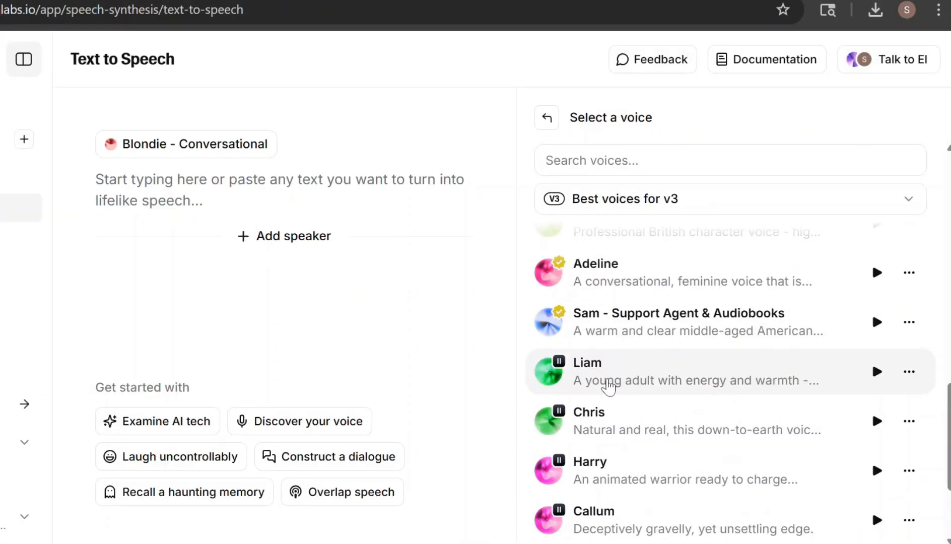
Select the Liam voice for Text to Speech, paste the [inspiring tone] "You're tired" script as plain text and preview the voice.
{"action": "left_click", "coordinate": [609, 387]}
{"action": "right_click", "coordinate": [204, 191]}
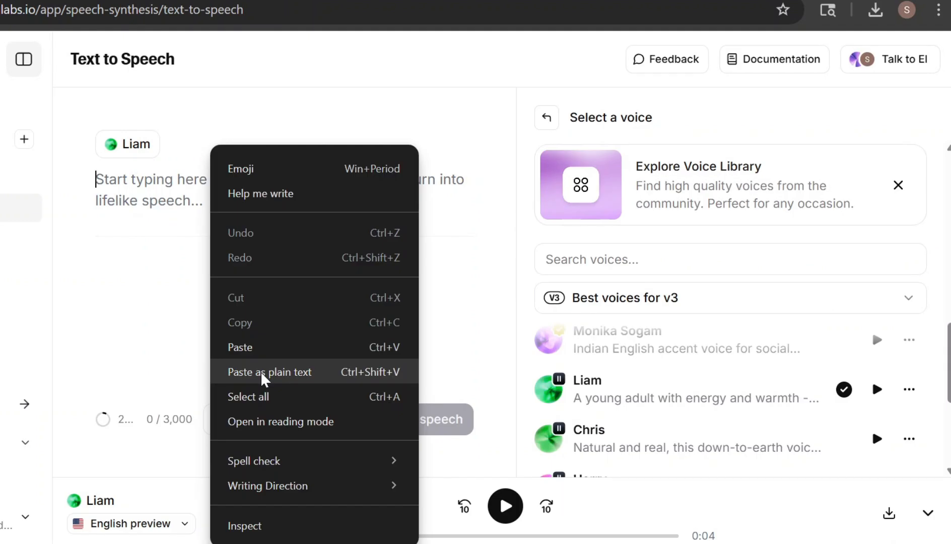
{"action": "left_click", "coordinate": [263, 374]}
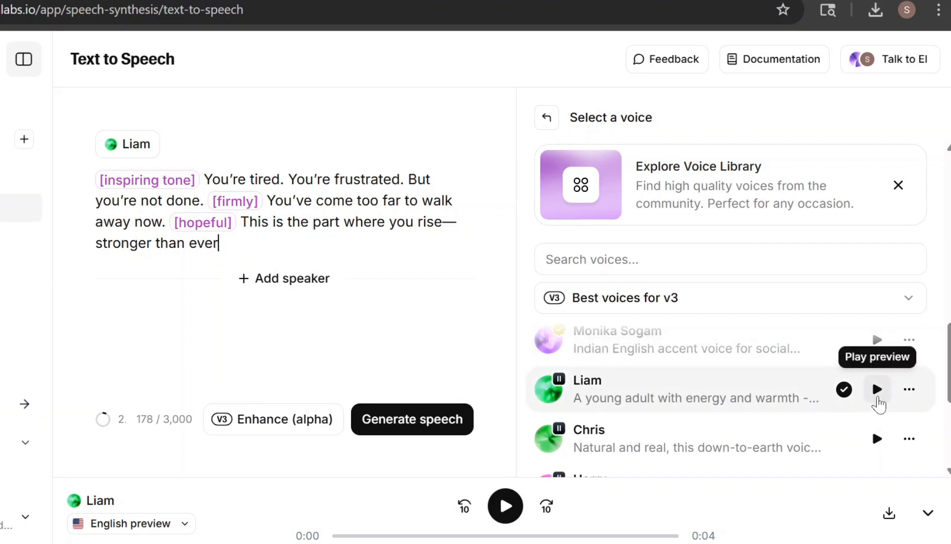
{"action": "left_click", "coordinate": [876, 397]}
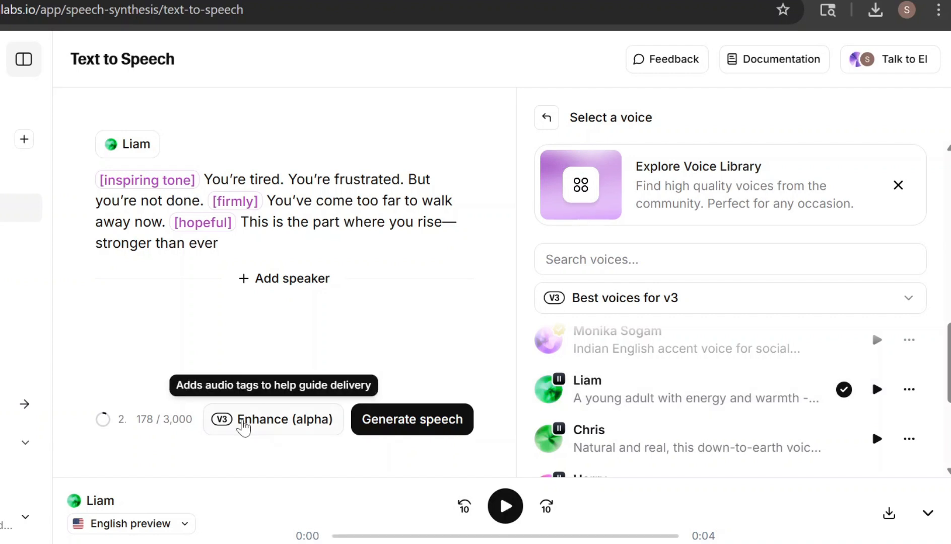
Enhance the [inspiring tone] script with more audio tags, keep the suggested changes and generate the speech.
{"action": "left_click", "coordinate": [243, 421]}
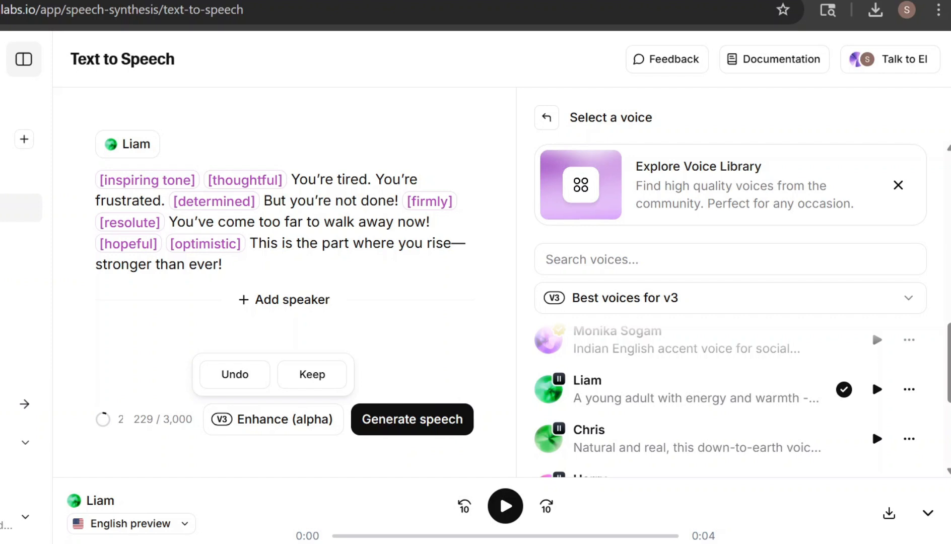
{"action": "left_click", "coordinate": [313, 383]}
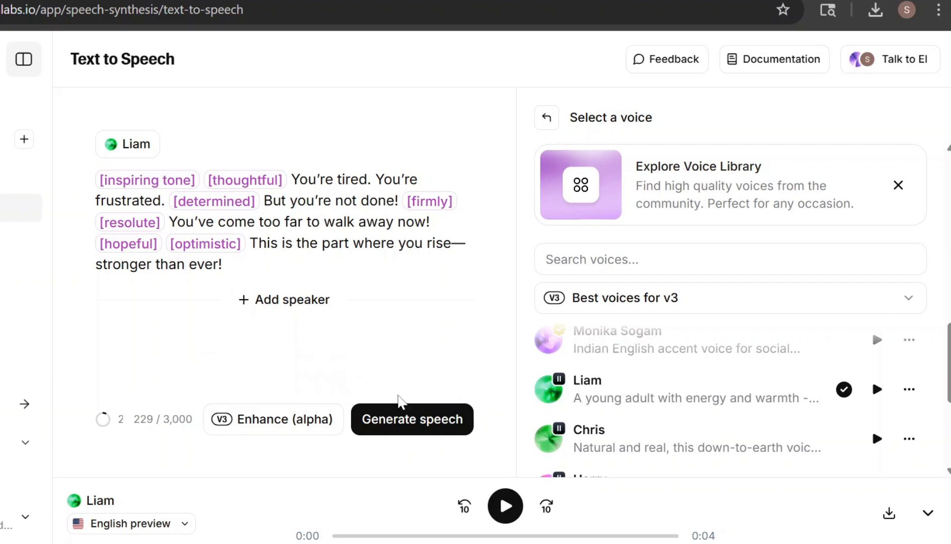
{"action": "left_click", "coordinate": [425, 420]}
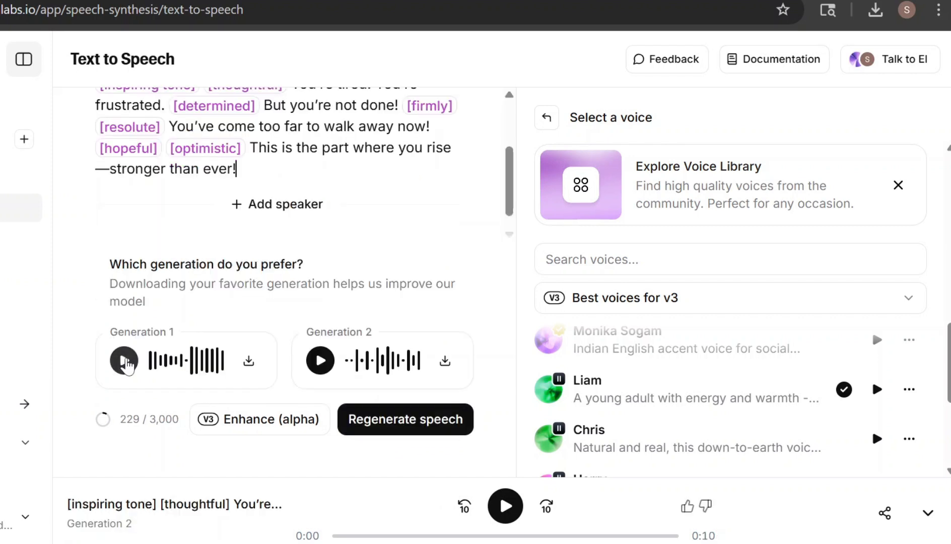
Listen to both generations of the enhanced [inspiring tone] script while following the text.
{"action": "left_click", "coordinate": [124, 361]}
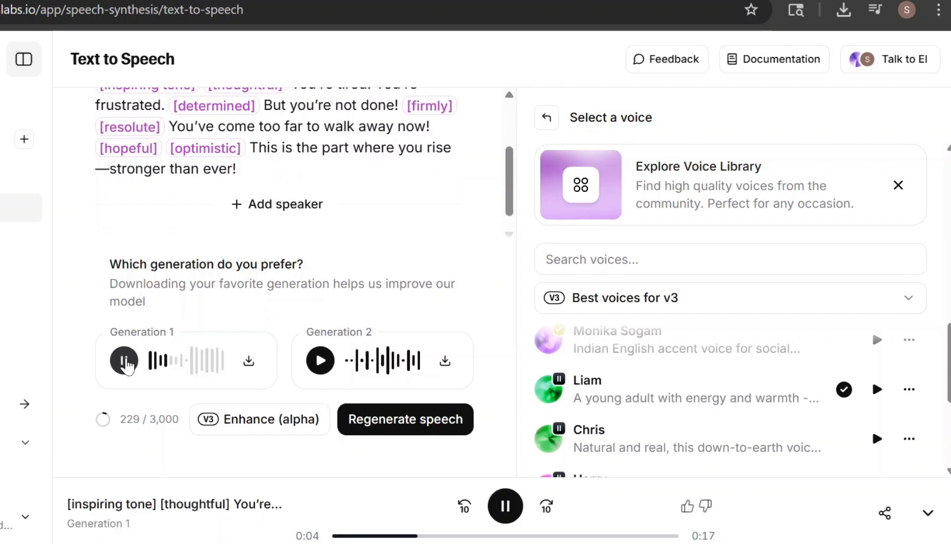
{"action": "scroll", "coordinate": [515, 186], "scroll_direction": "up", "scroll_amount": 1}
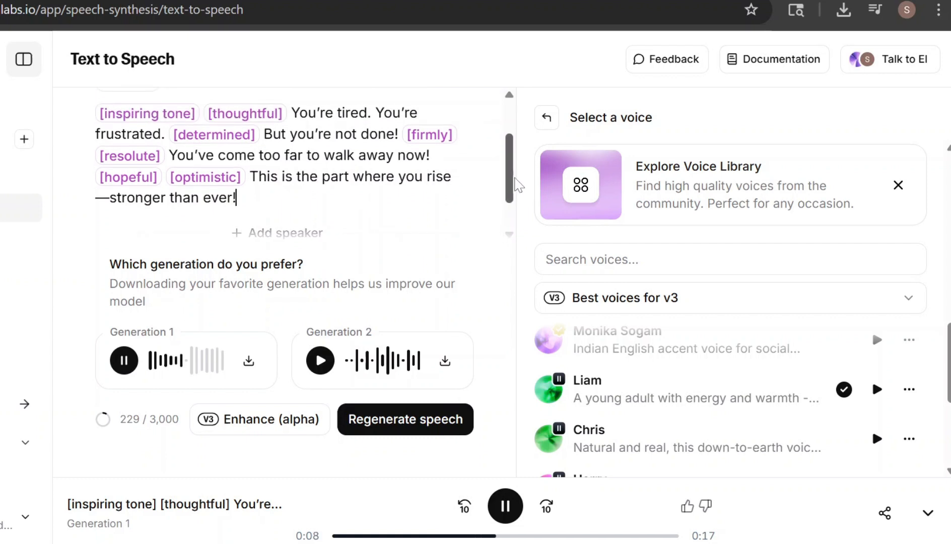
{"action": "scroll", "coordinate": [516, 189], "scroll_direction": "down", "scroll_amount": 1}
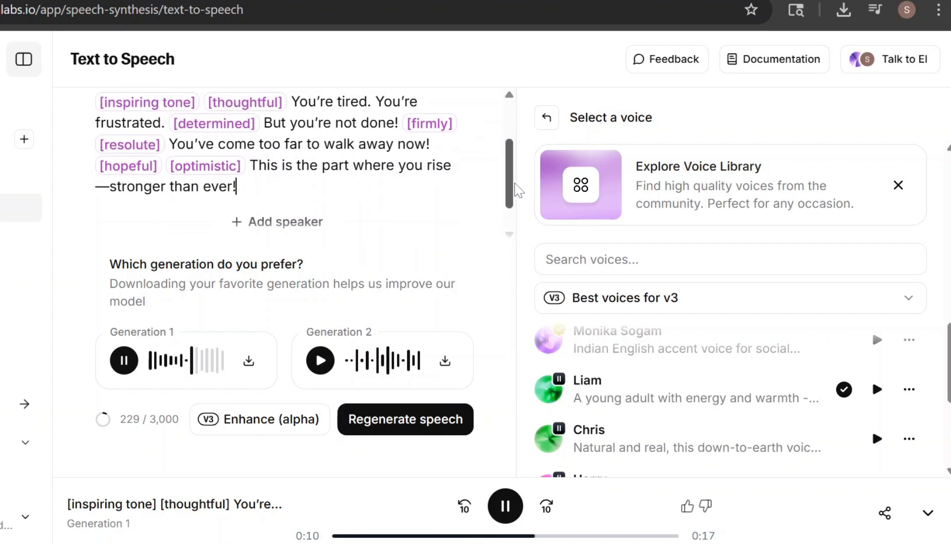
{"action": "scroll", "coordinate": [516, 191], "scroll_direction": "down", "scroll_amount": 1}
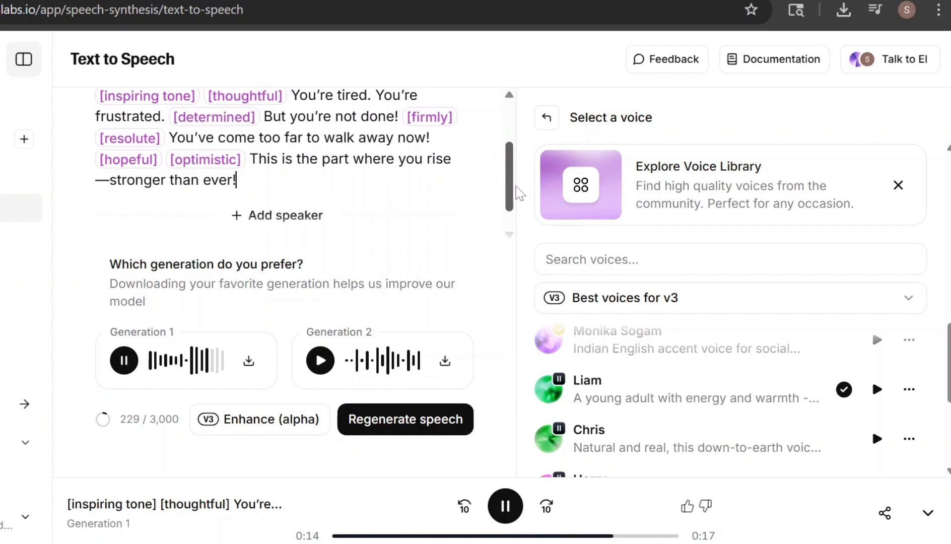
{"action": "scroll", "coordinate": [518, 193], "scroll_direction": "down", "scroll_amount": 2}
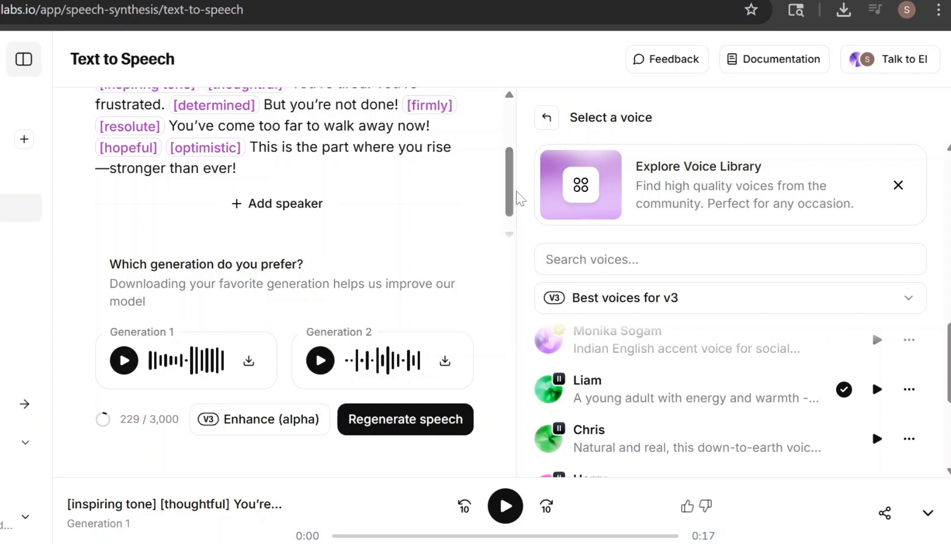
{"action": "left_click", "coordinate": [320, 360]}
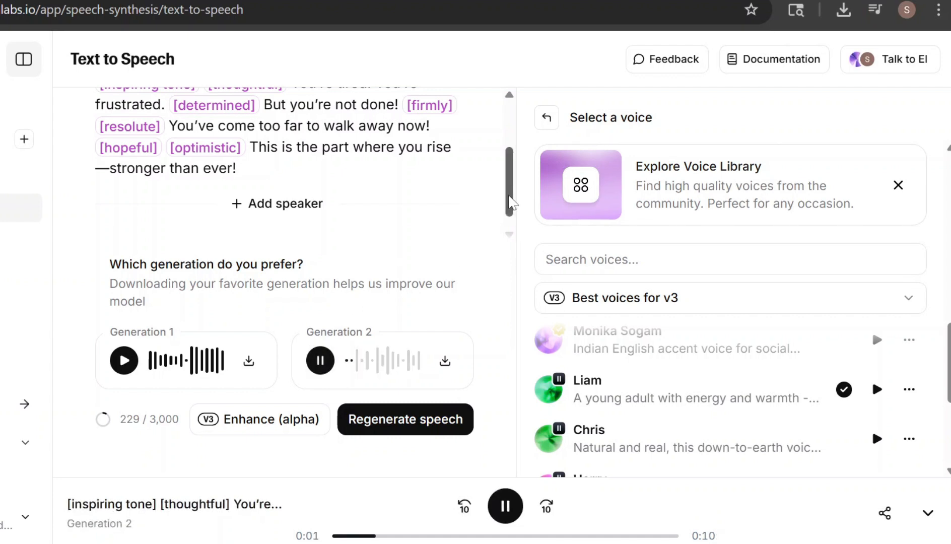
{"action": "left_click_drag", "start_coordinate": [513, 202], "coordinate": [514, 191]}
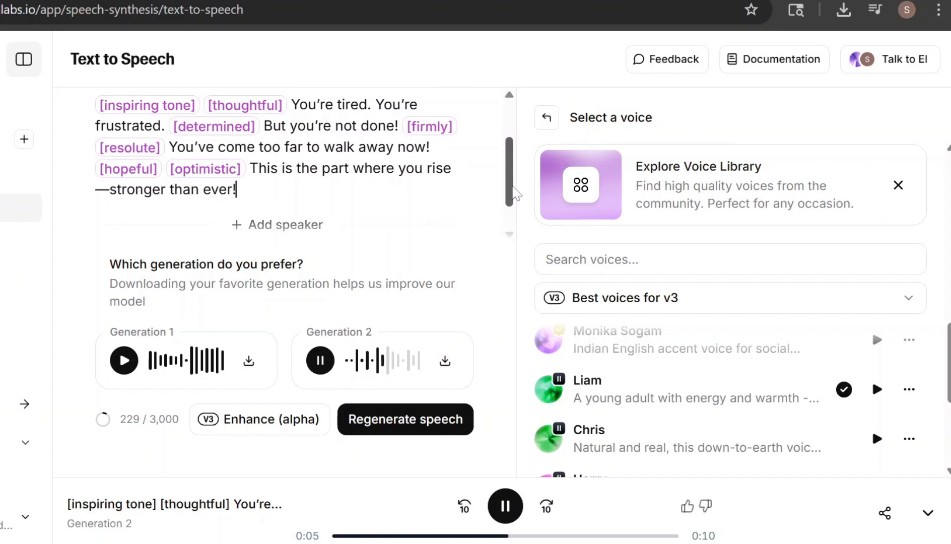
{"action": "left_click_drag", "start_coordinate": [512, 186], "coordinate": [513, 191]}
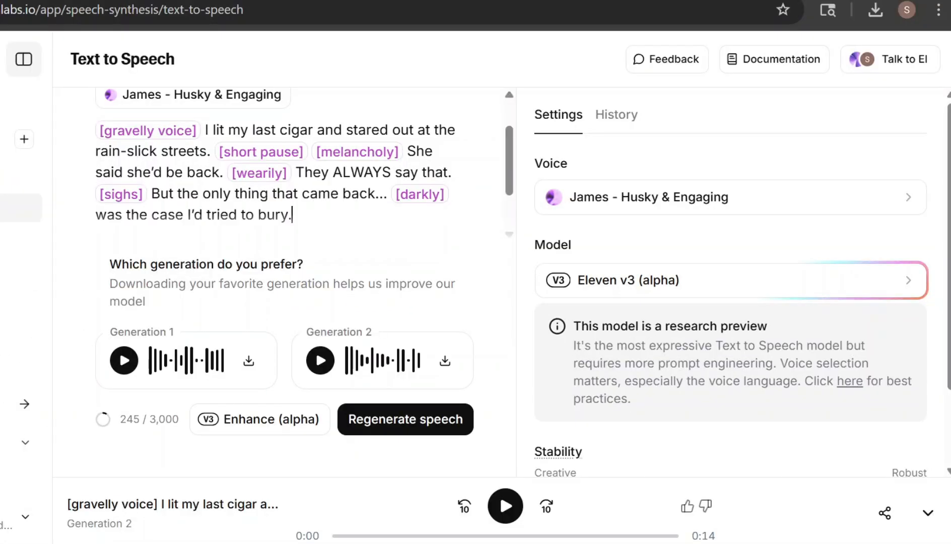
End the [gravelly voice] cigar script with "..." and a copied [short pause] tag, and play Generation 1 of the updated speech.
{"action": "type", "text": "..."}
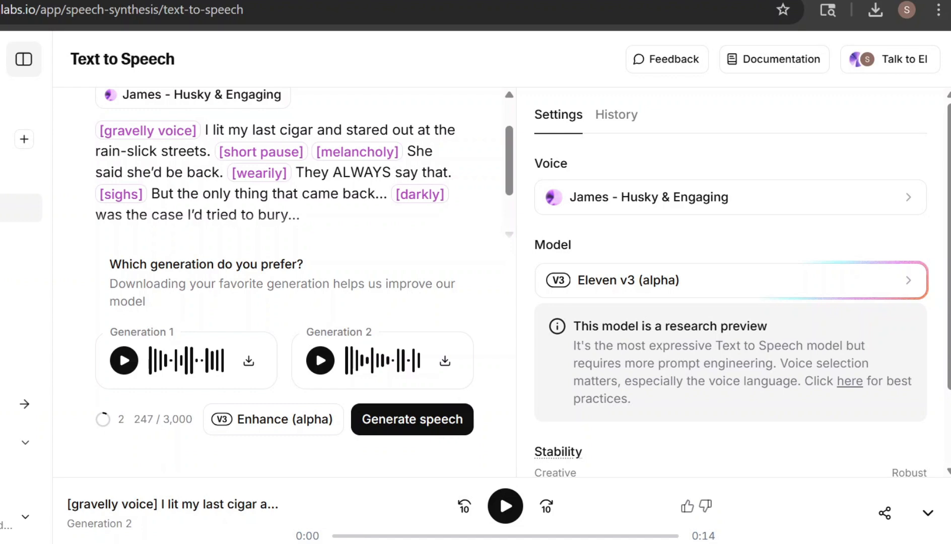
{"action": "left_click_drag", "start_coordinate": [217, 151], "coordinate": [298, 152]}
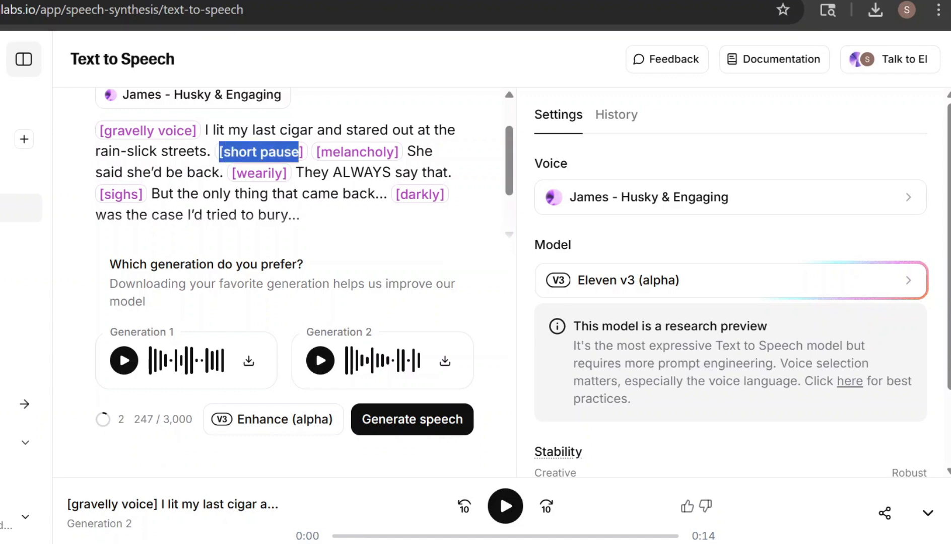
{"action": "right_click", "coordinate": [296, 151]}
{"action": "left_click", "coordinate": [321, 207]}
{"action": "left_click", "coordinate": [301, 214]}
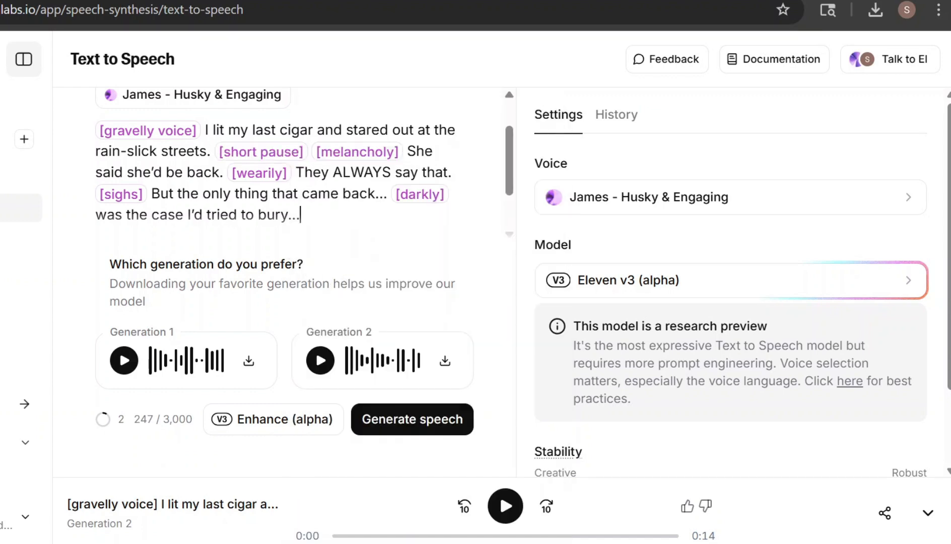
{"action": "right_click", "coordinate": [302, 214]}
{"action": "left_click", "coordinate": [325, 337]}
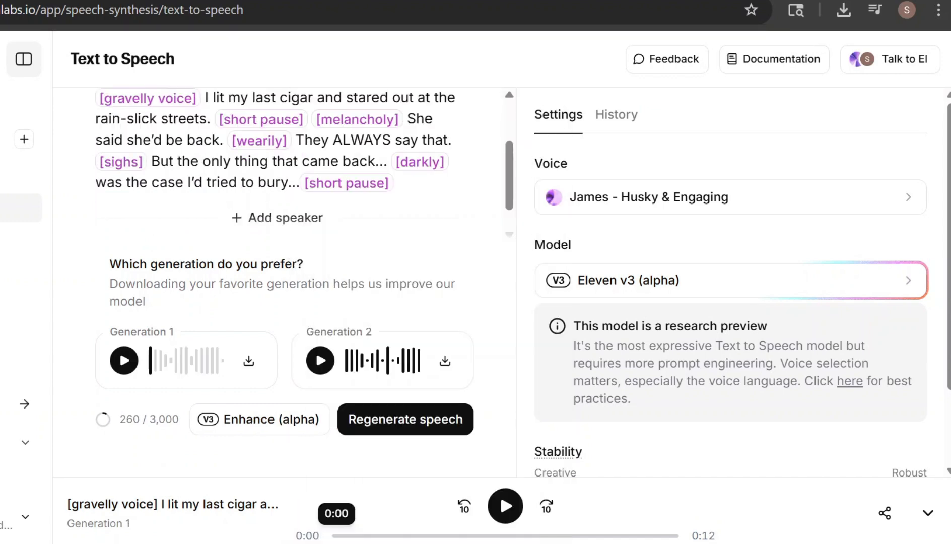
{"action": "left_click", "coordinate": [124, 360]}
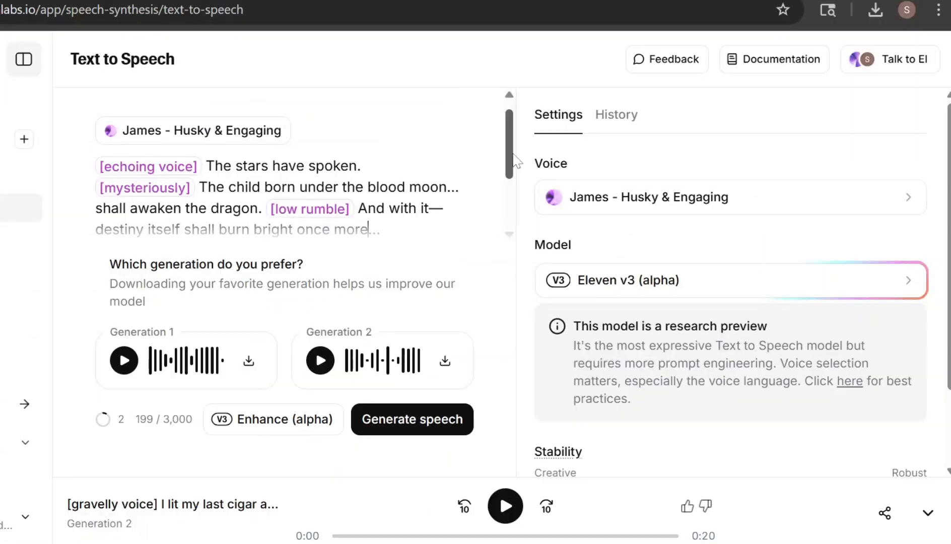
Generate the [echoing voice] prophecy script with the James - Husky & Engaging voice and listen to both generations.
{"action": "mouse_move", "coordinate": [513, 154]}
{"action": "left_mouse_down"}
{"action": "mouse_move", "coordinate": [516, 176]}
{"action": "mouse_move", "coordinate": [517, 168]}
{"action": "left_mouse_up"}
{"action": "left_click", "coordinate": [368, 198]}
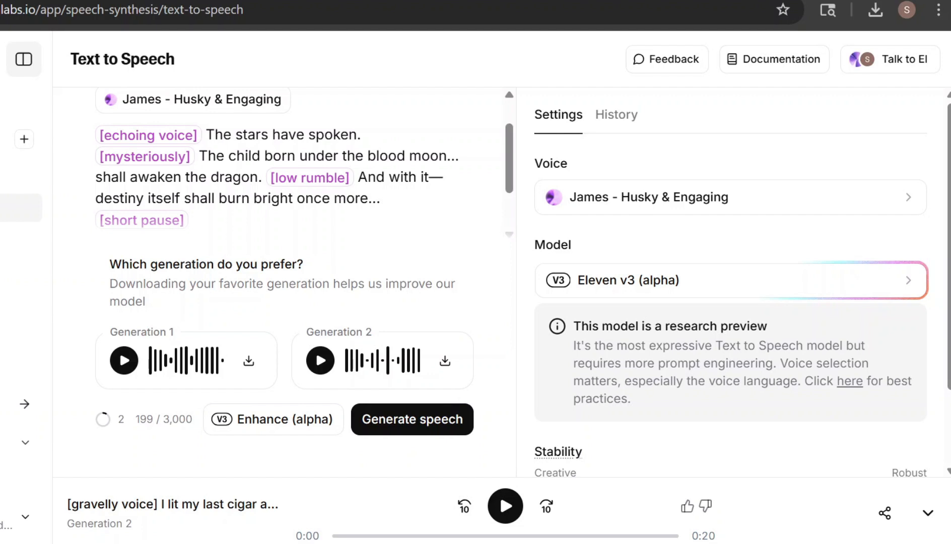
{"action": "left_click", "coordinate": [406, 424]}
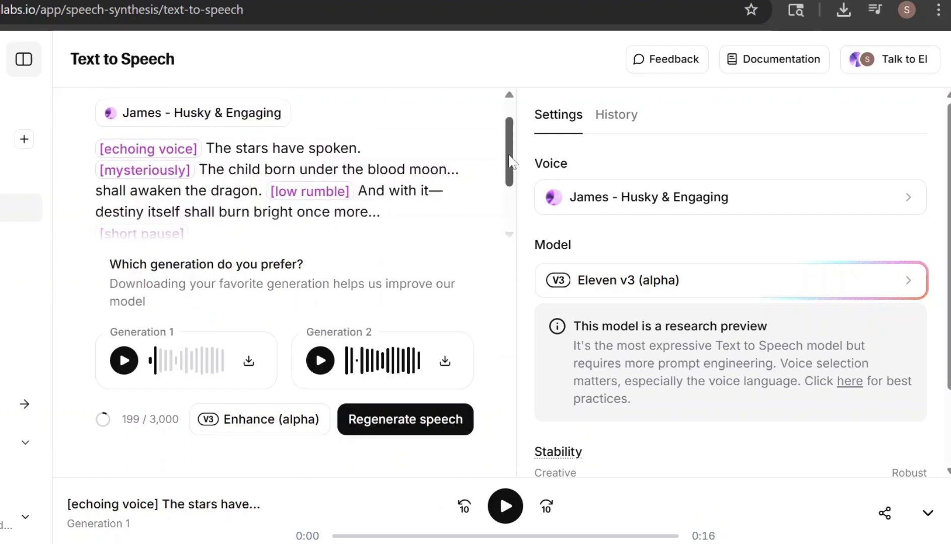
{"action": "left_click", "coordinate": [125, 364]}
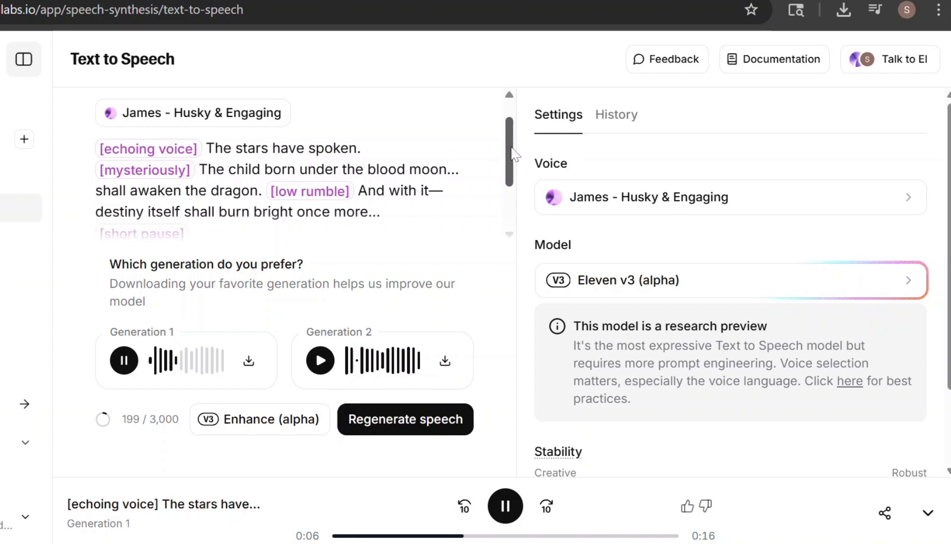
{"action": "scroll", "coordinate": [518, 161], "scroll_direction": "down", "scroll_amount": 2}
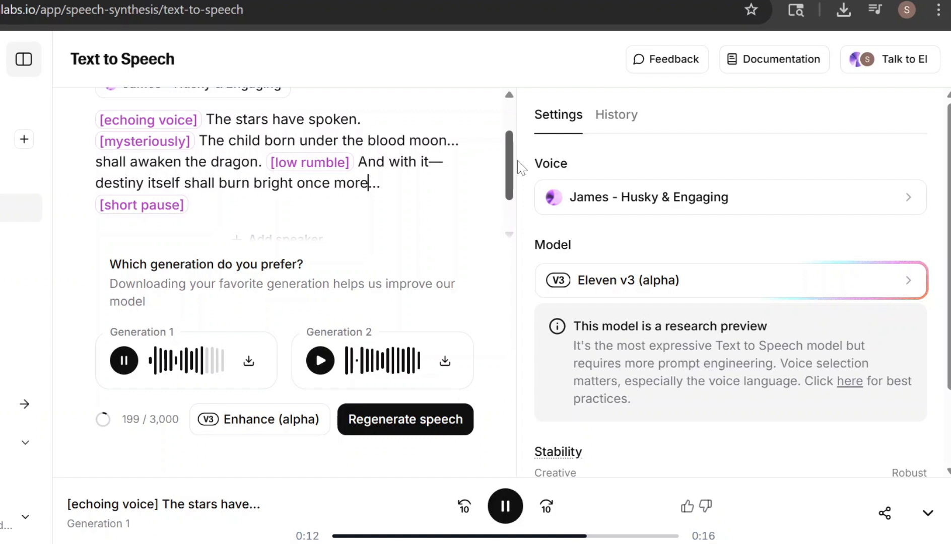
{"action": "scroll", "coordinate": [522, 168], "scroll_direction": "down", "scroll_amount": 1}
{"action": "scroll", "coordinate": [523, 168], "scroll_direction": "down", "scroll_amount": 1}
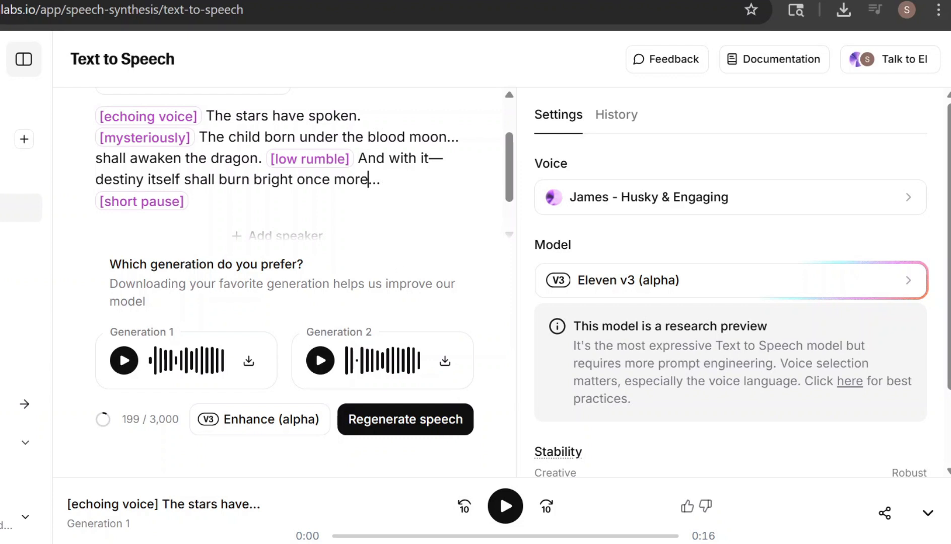
{"action": "left_click", "coordinate": [320, 361]}
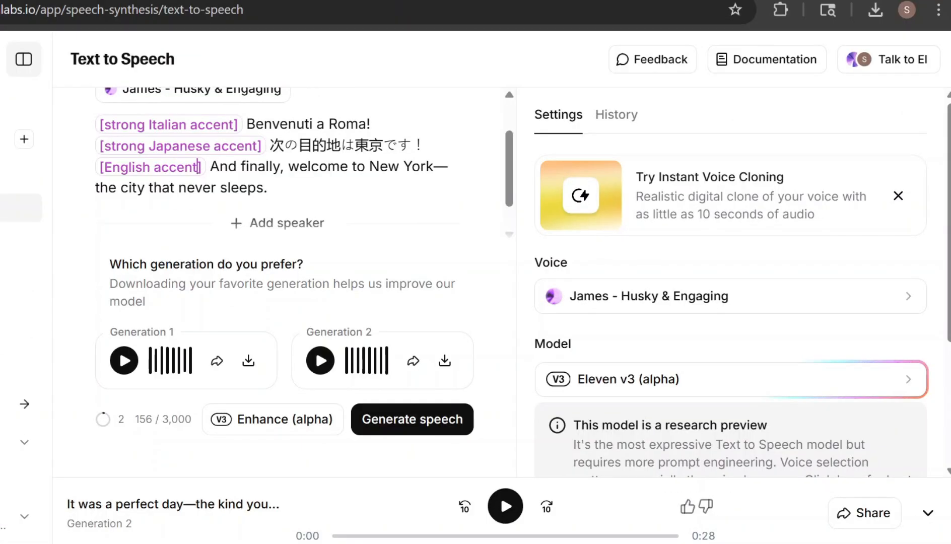
Generate the script with Italian, Japanese and English accent tags using the James - Husky & Engaging voice and compare both generations.
{"action": "scroll", "coordinate": [374, 151], "scroll_direction": "up", "scroll_amount": 1}
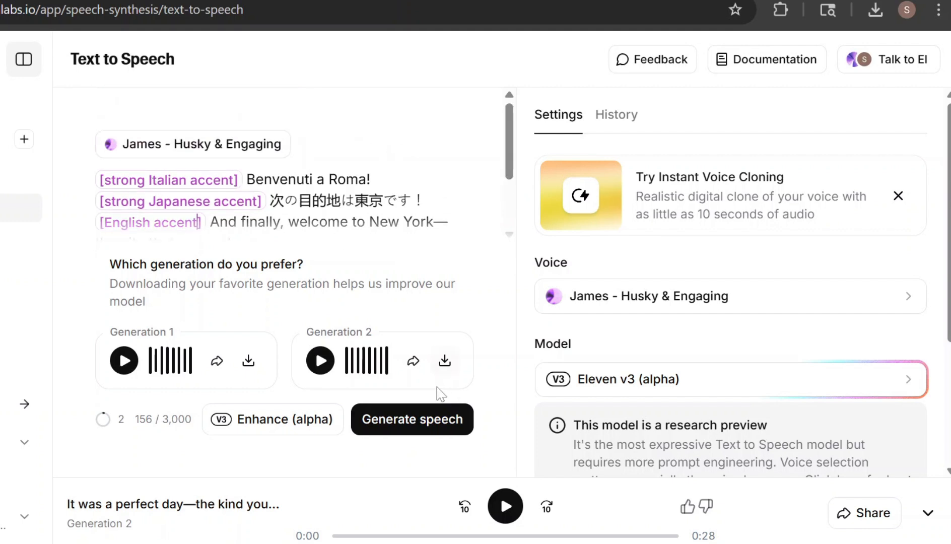
{"action": "left_click", "coordinate": [405, 418]}
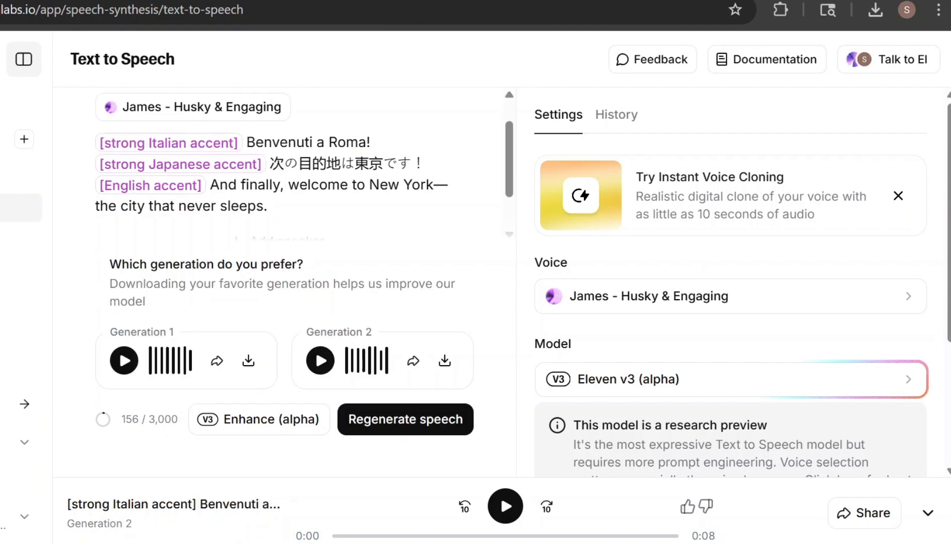
{"action": "left_click", "coordinate": [124, 365]}
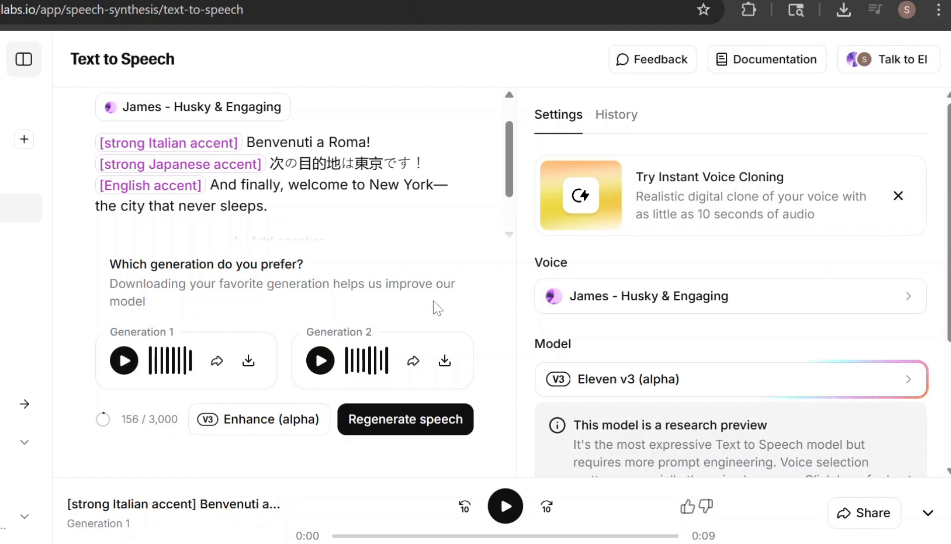
{"action": "left_click", "coordinate": [320, 360]}
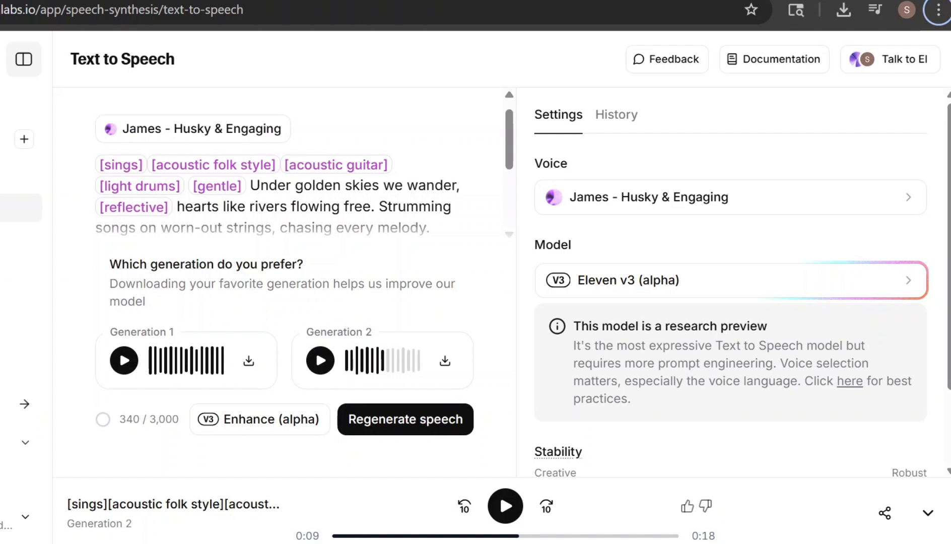
Listen to Generation 1 of the [sings] [acoustic folk style] song, and play part of Generation 2 before pausing it.
{"action": "left_click", "coordinate": [124, 361]}
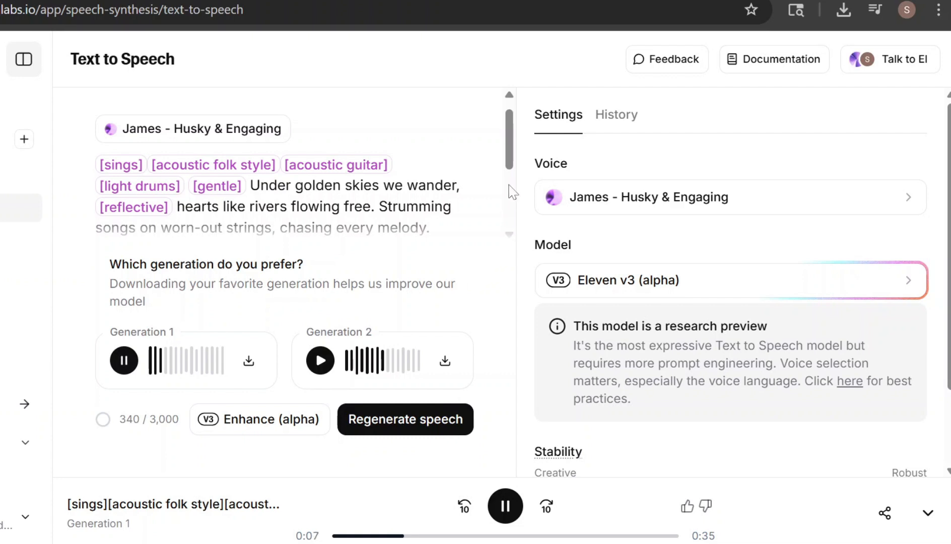
{"action": "scroll", "coordinate": [514, 171], "scroll_direction": "down", "scroll_amount": 1}
{"action": "scroll", "coordinate": [514, 171], "scroll_direction": "down", "scroll_amount": 2}
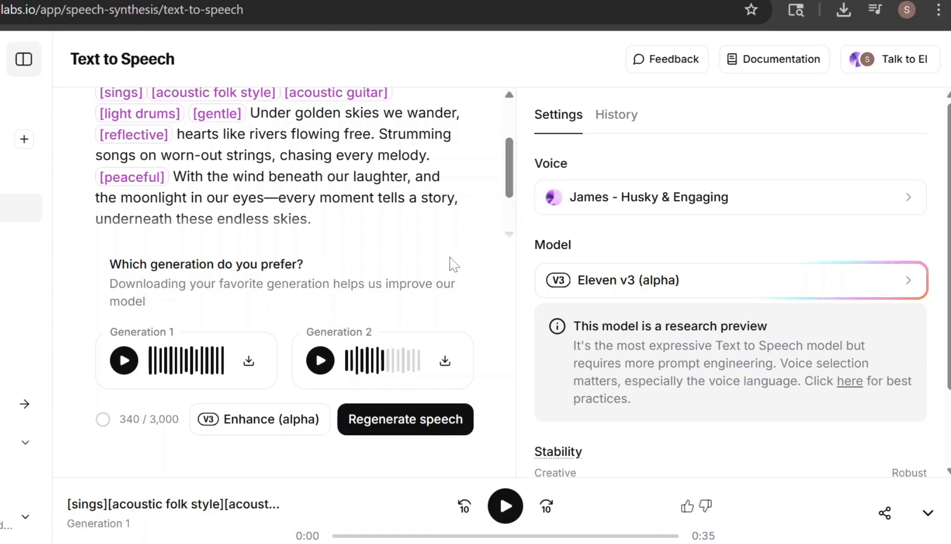
{"action": "left_click", "coordinate": [323, 361]}
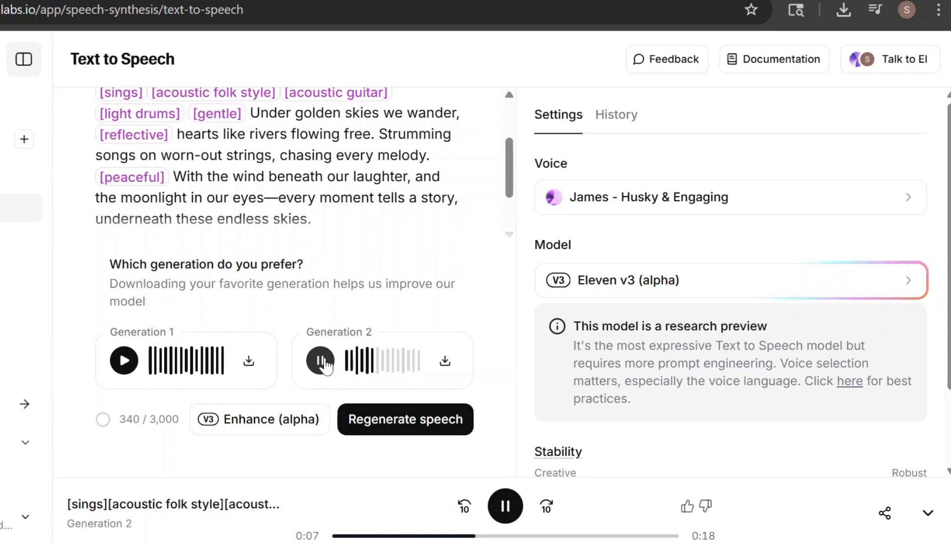
{"action": "left_click", "coordinate": [321, 360]}
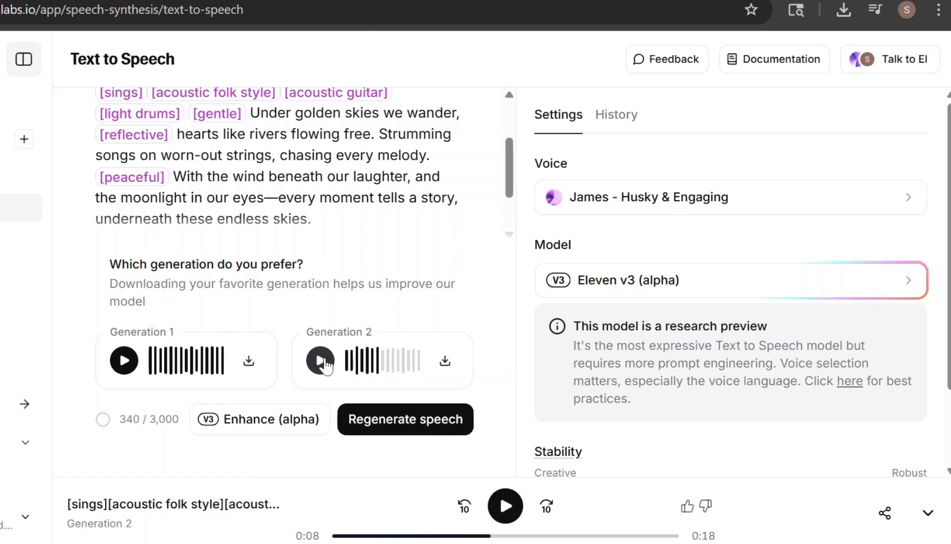